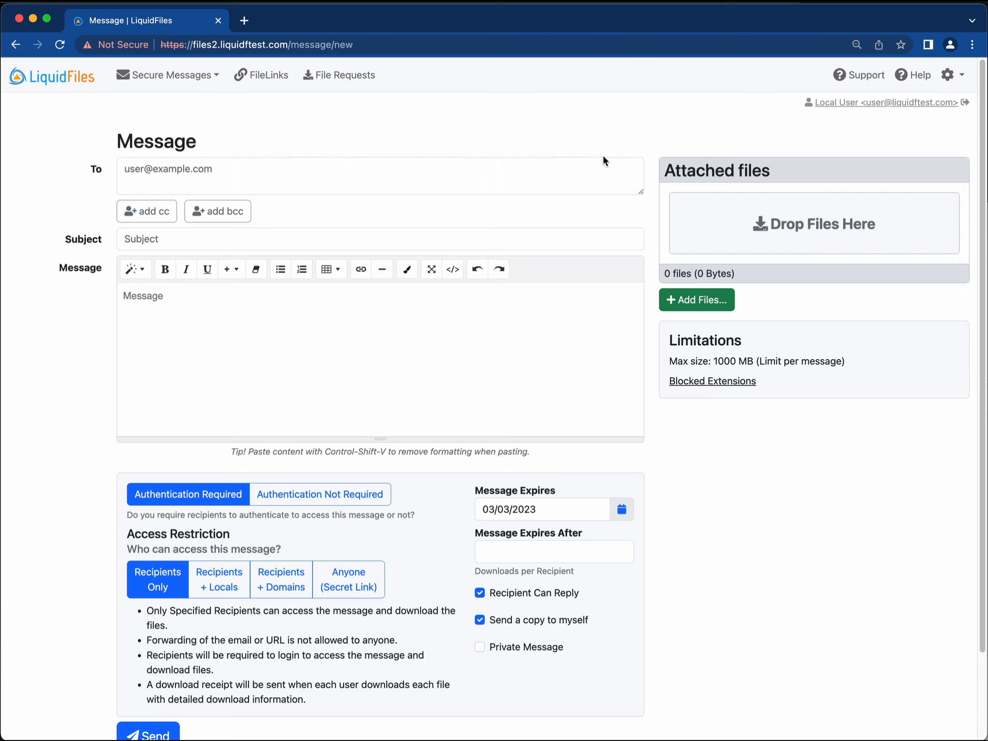
# Open the Local User's Account Settings from the top-right account link.
pyautogui.click(895, 105)
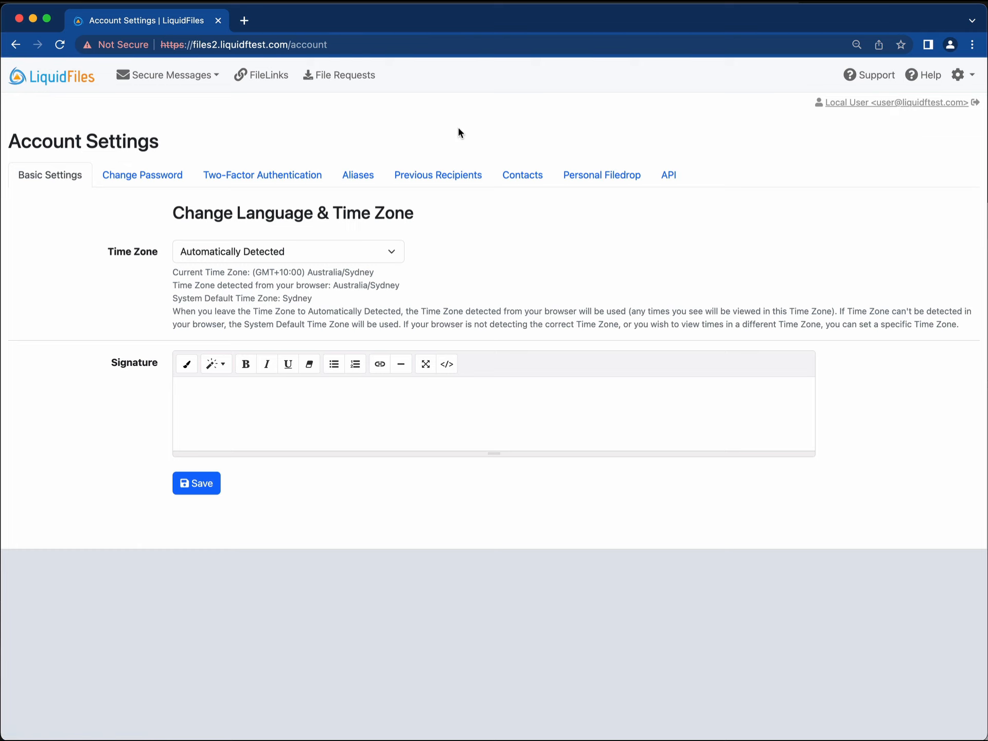
# Switch to the Aliases tab and bring up the Add Alias dialog.
pyautogui.click(364, 175)
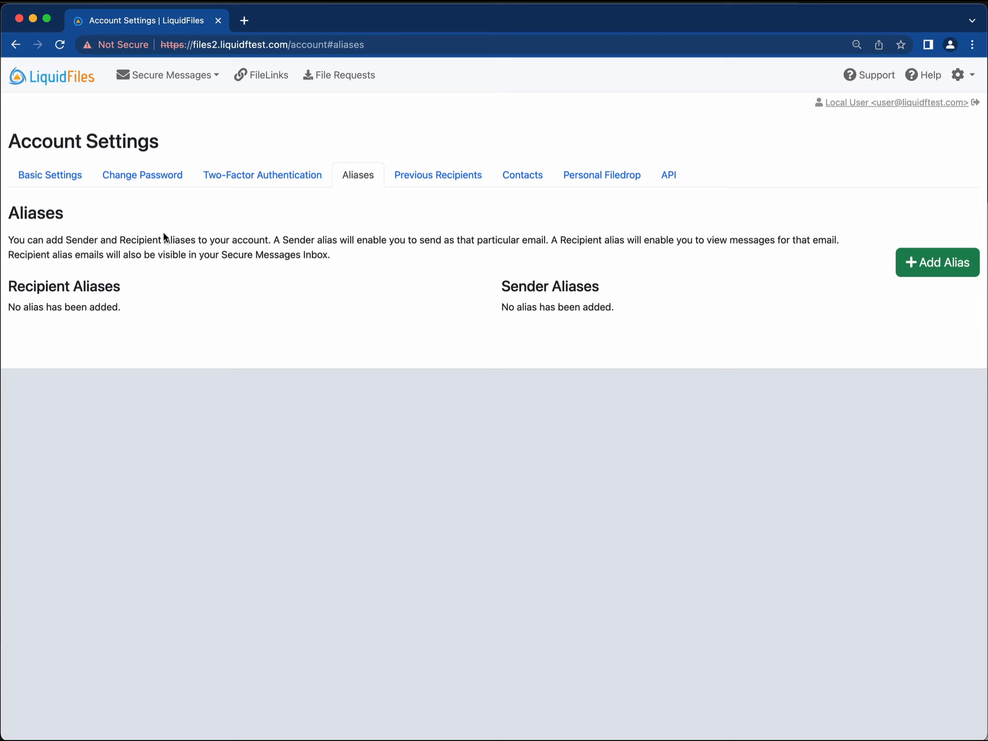
pyautogui.click(172, 75)
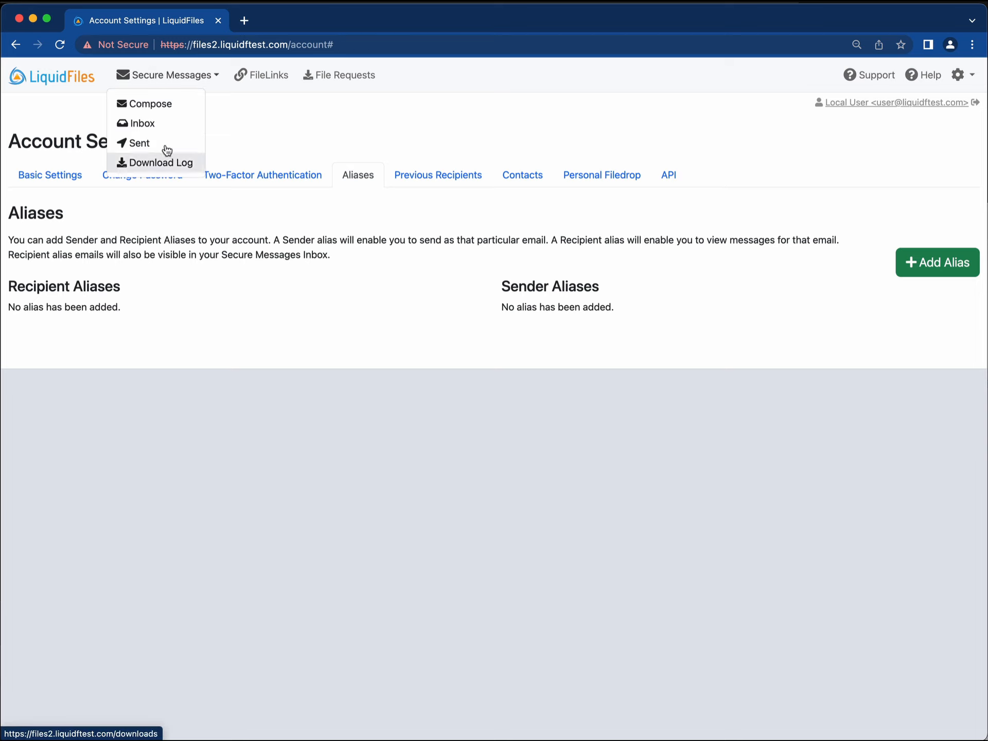
pyautogui.click(248, 123)
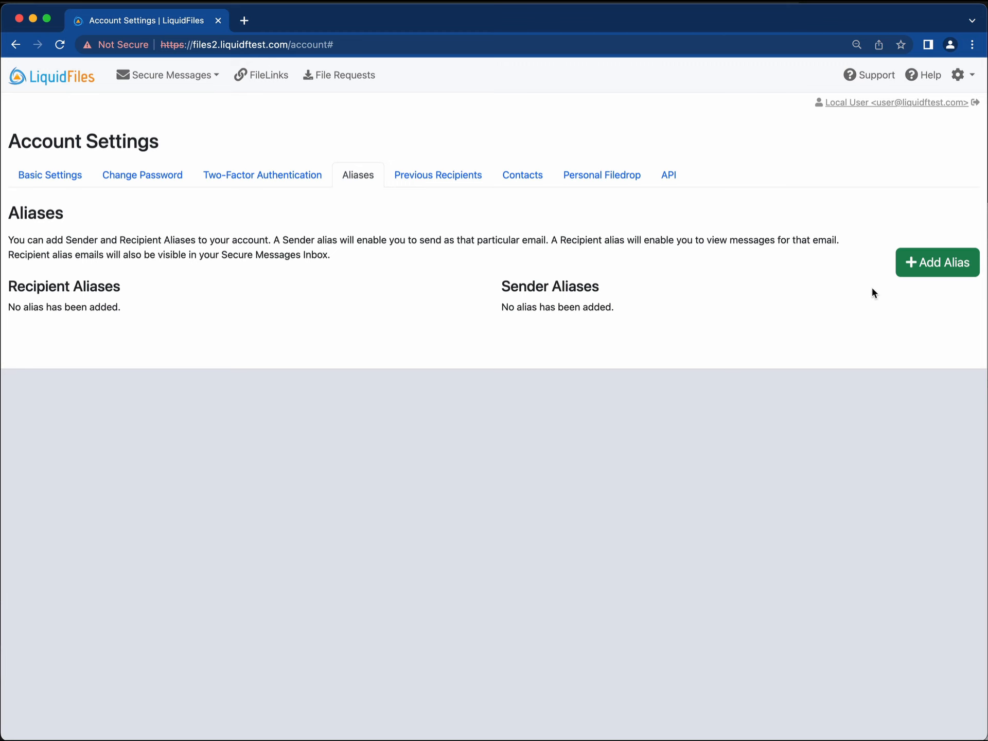
pyautogui.click(944, 268)
pyautogui.click(420, 175)
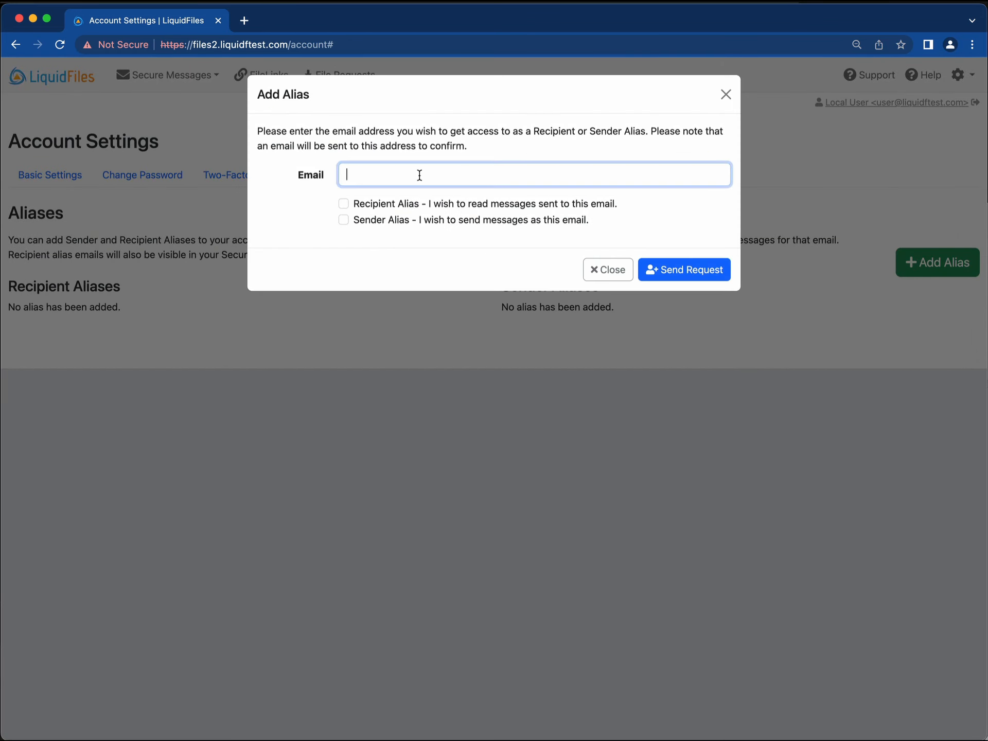
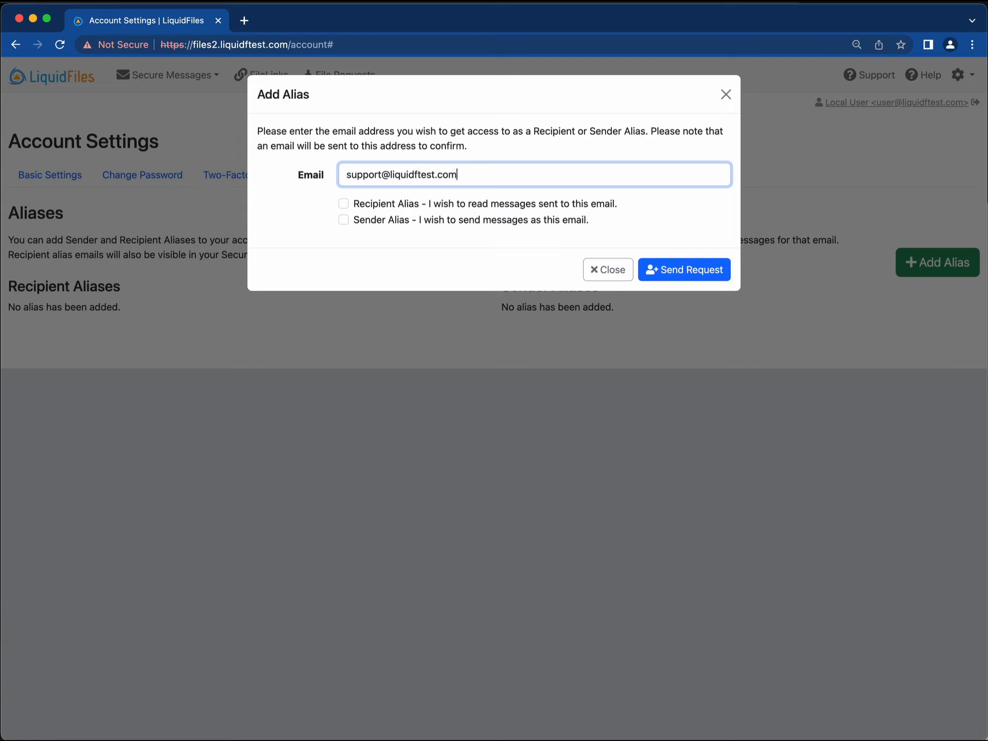
pyautogui.click(344, 203)
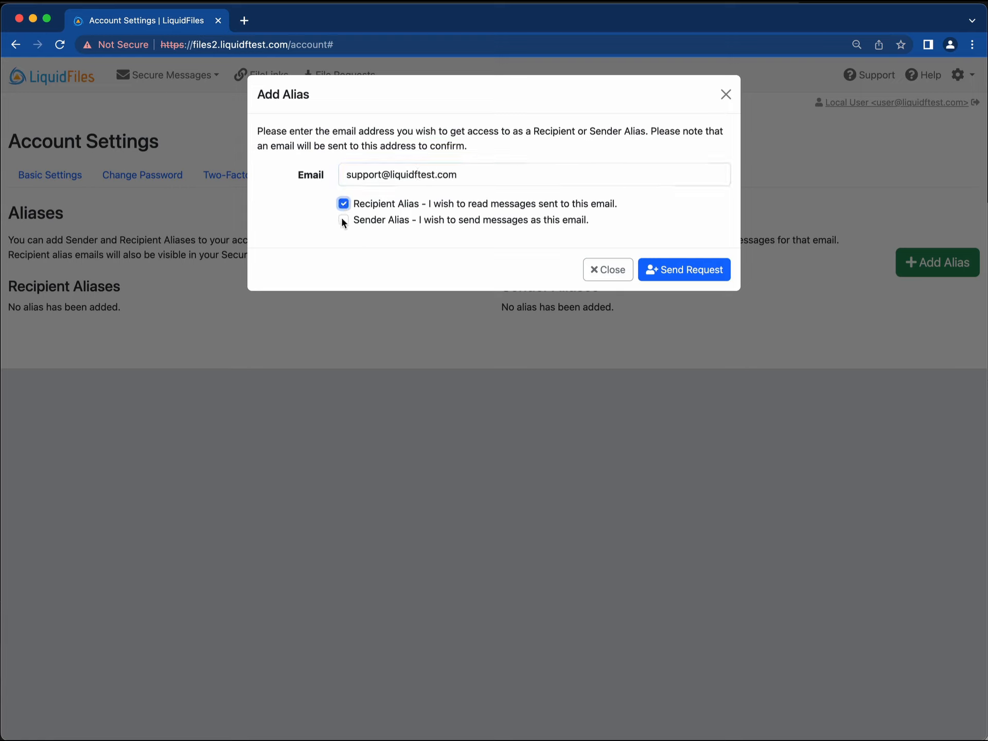
pyautogui.click(343, 219)
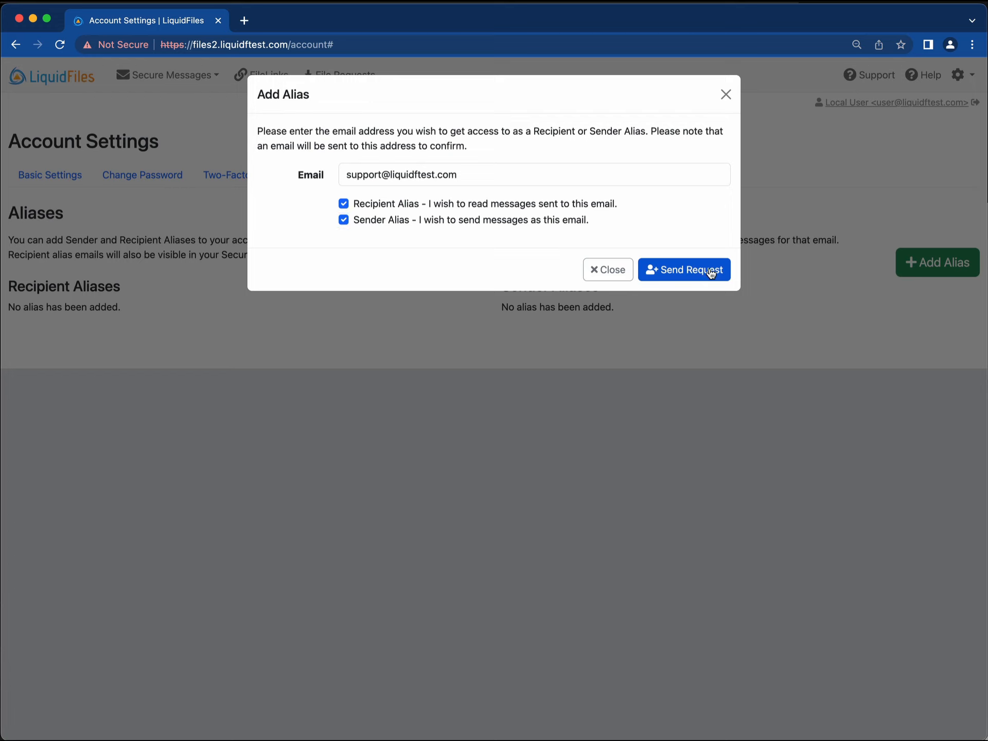
pyautogui.click(712, 271)
pyautogui.click(726, 98)
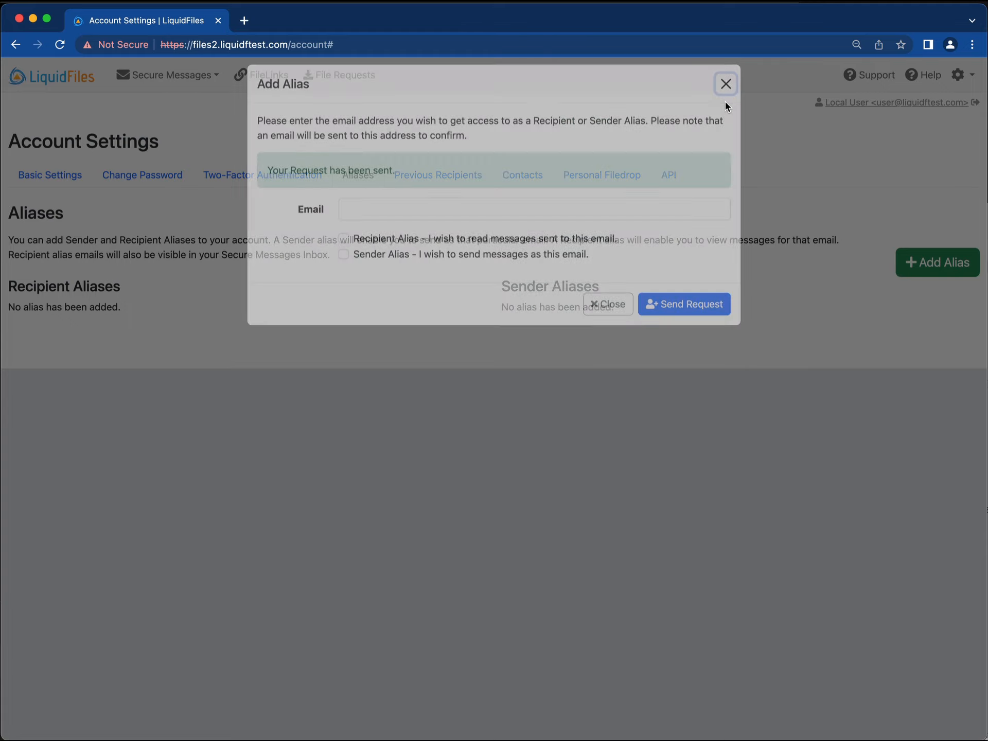
pyautogui.press('super+Tab')
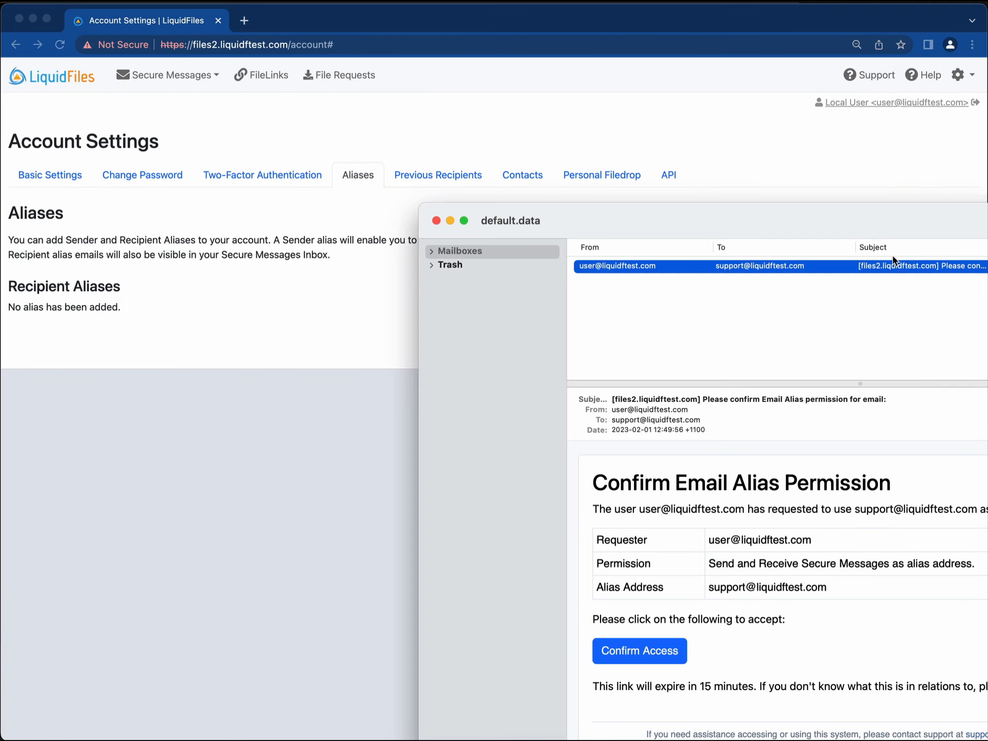
# Copy the Confirm Access link from the alias confirmation email in MockSMTP.
pyautogui.moveTo(856, 222); pyautogui.dragTo(629, 162)
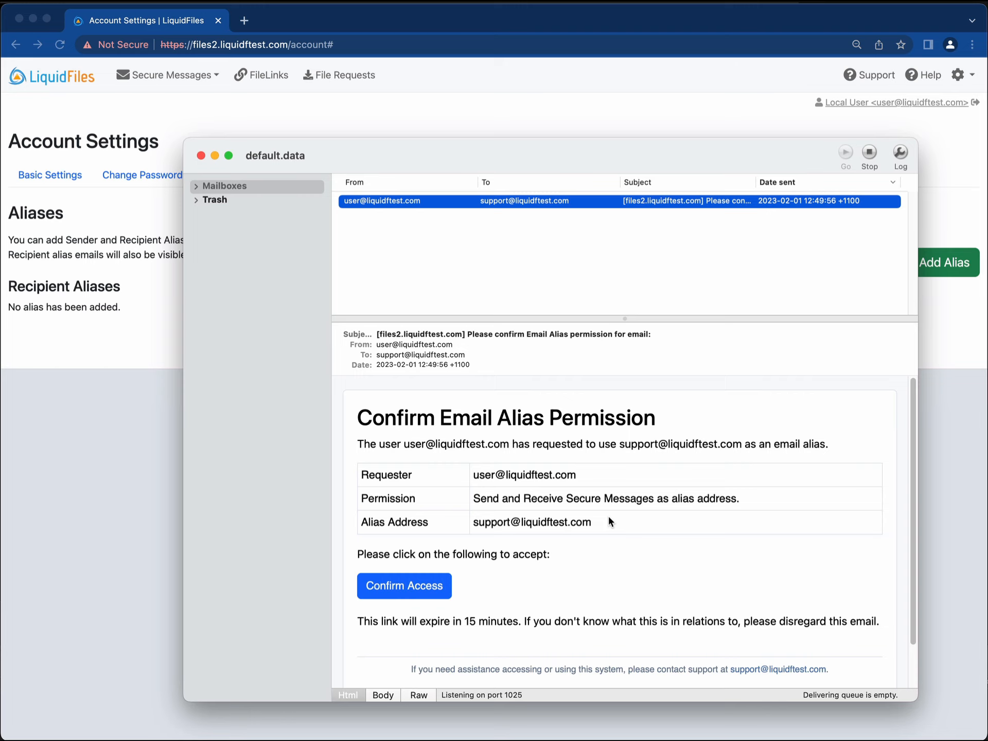
pyautogui.rightClick(410, 582)
pyautogui.click(468, 636)
pyautogui.click(143, 461)
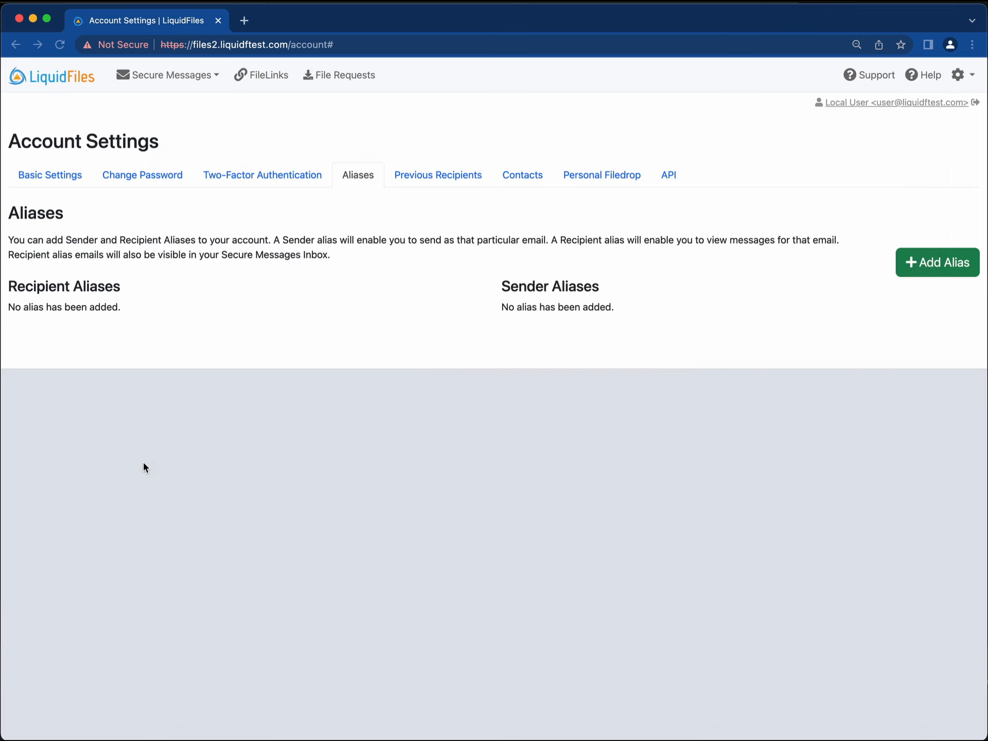
# Load the copied confirmation link in the browser and close the Thanks for Confirming page.
pyautogui.rightClick(404, 48)
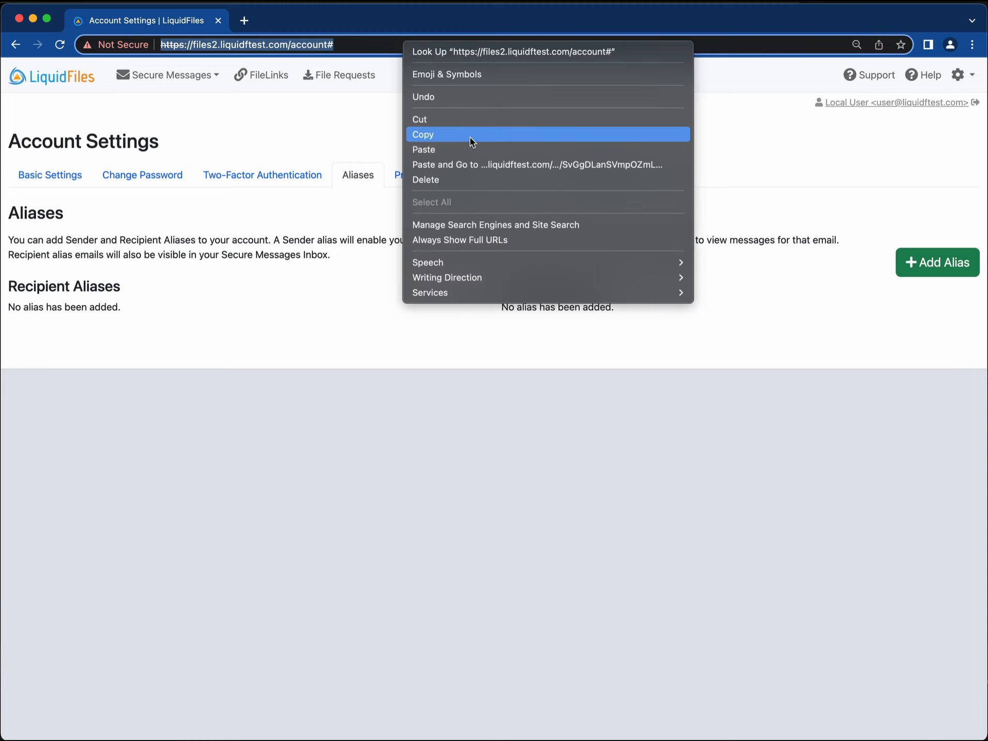
pyautogui.click(481, 164)
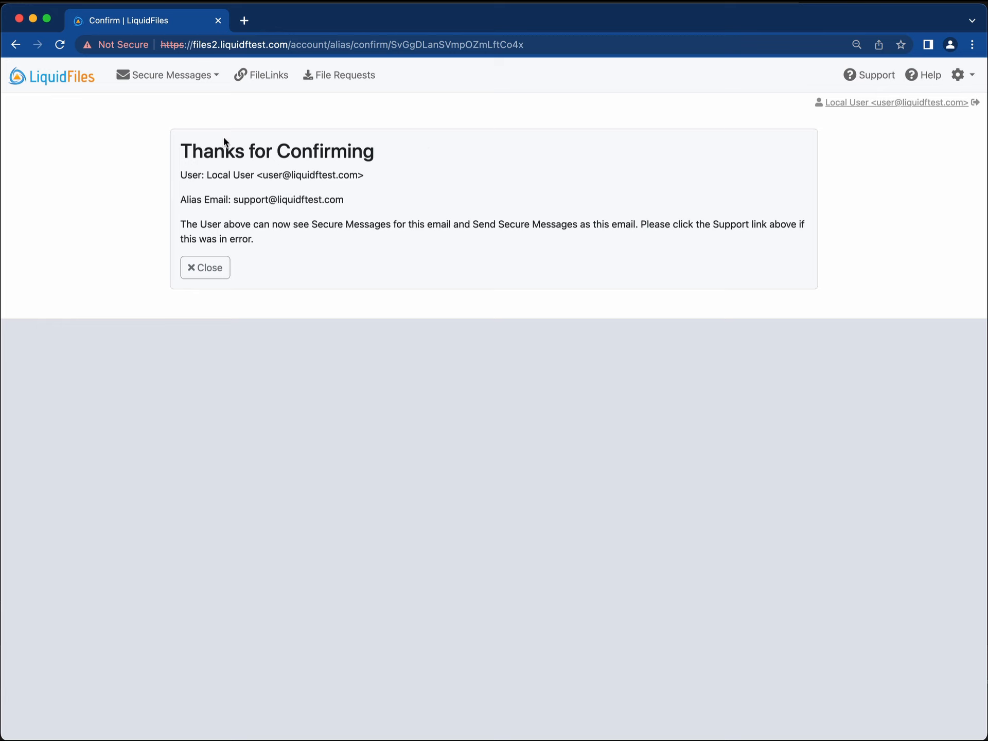
pyautogui.click(205, 272)
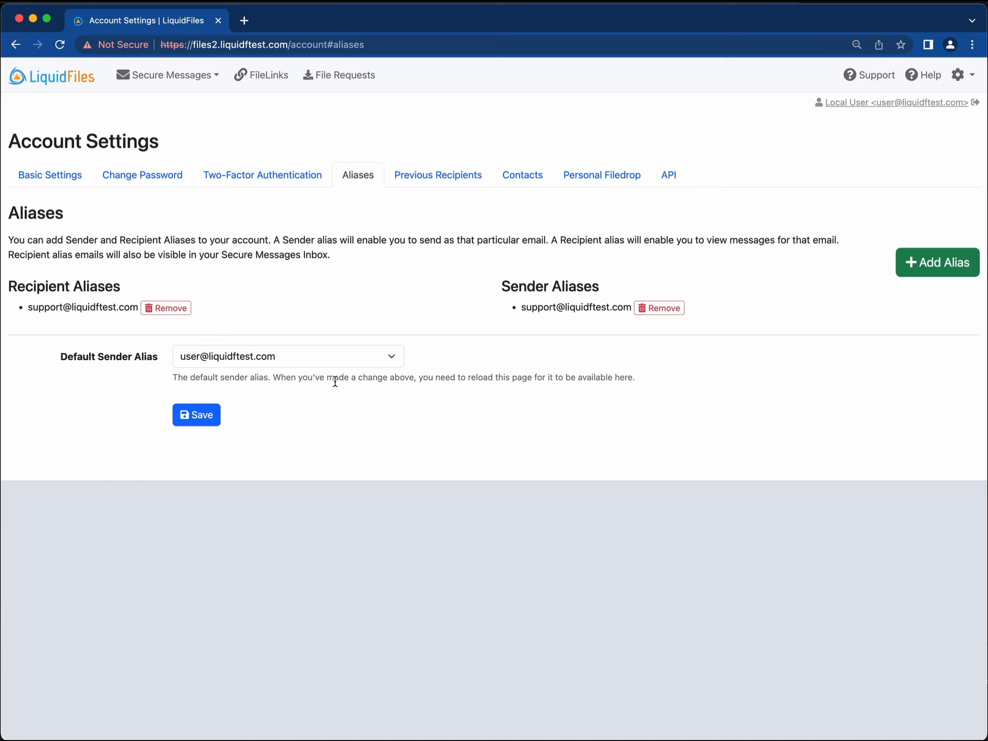
pyautogui.click(347, 355)
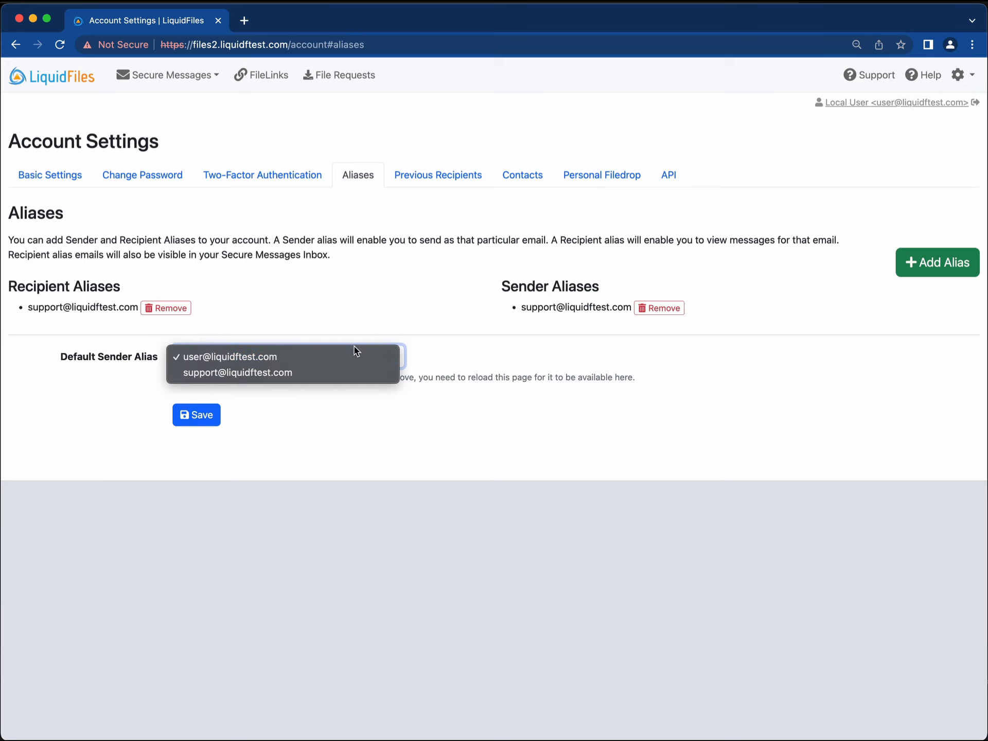
pyautogui.click(354, 332)
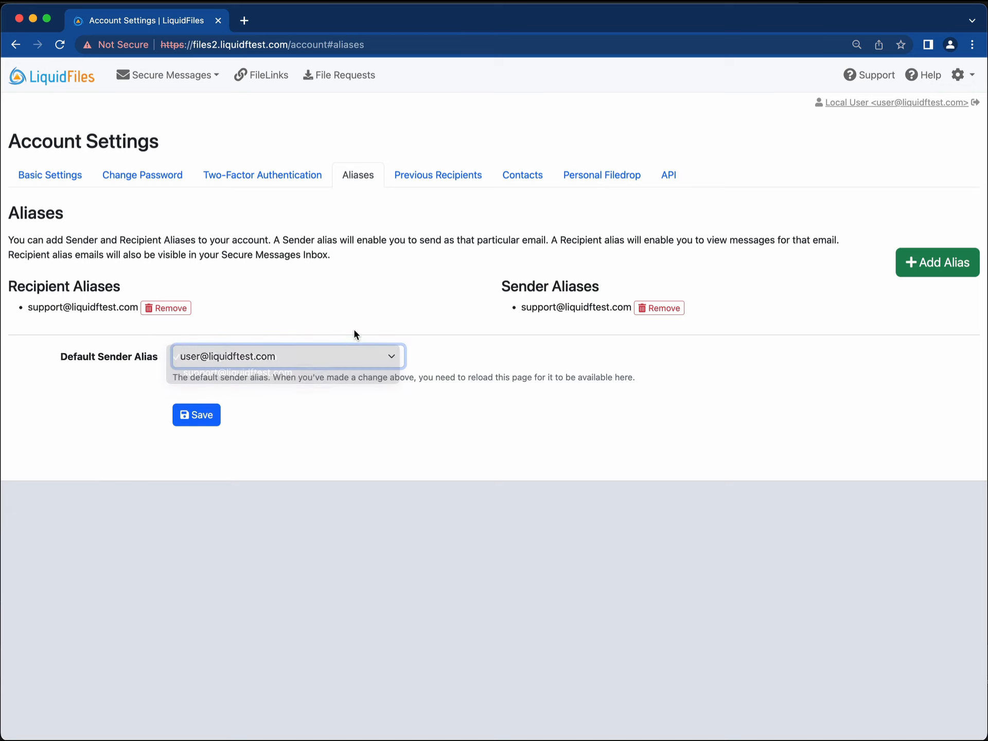
pyautogui.click(338, 357)
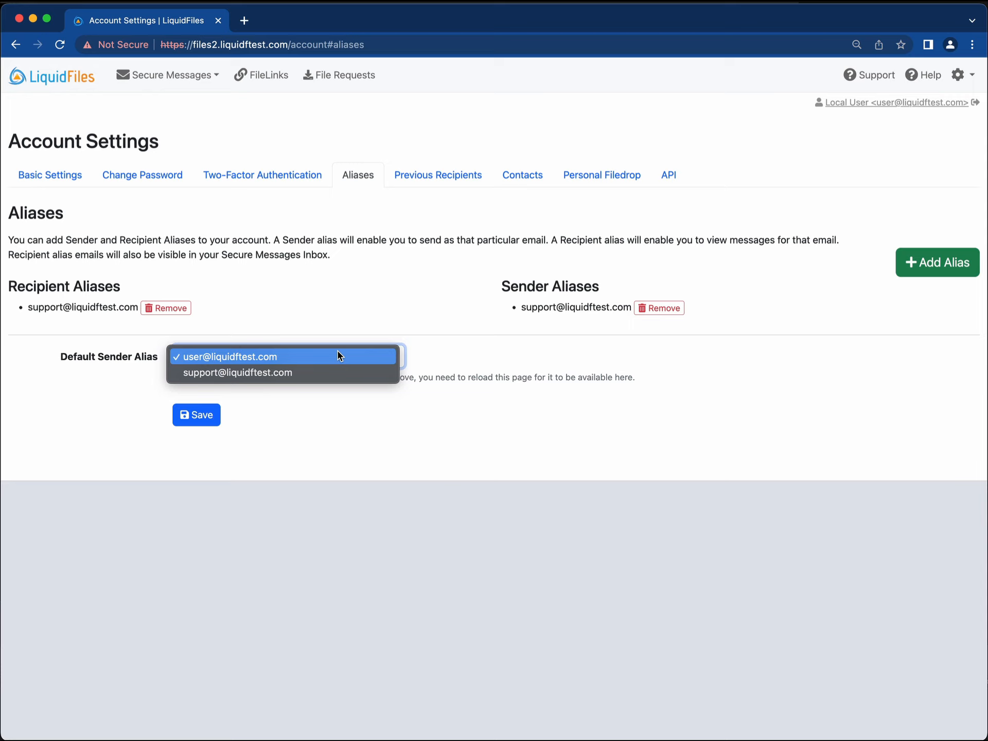
pyautogui.click(328, 316)
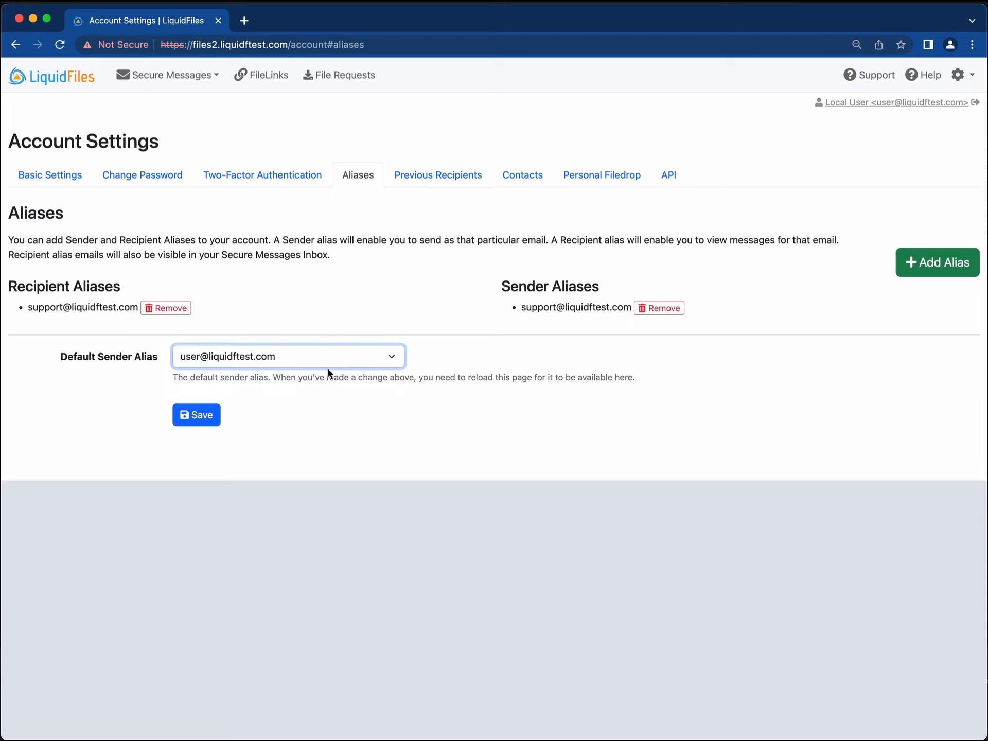
pyautogui.click(330, 363)
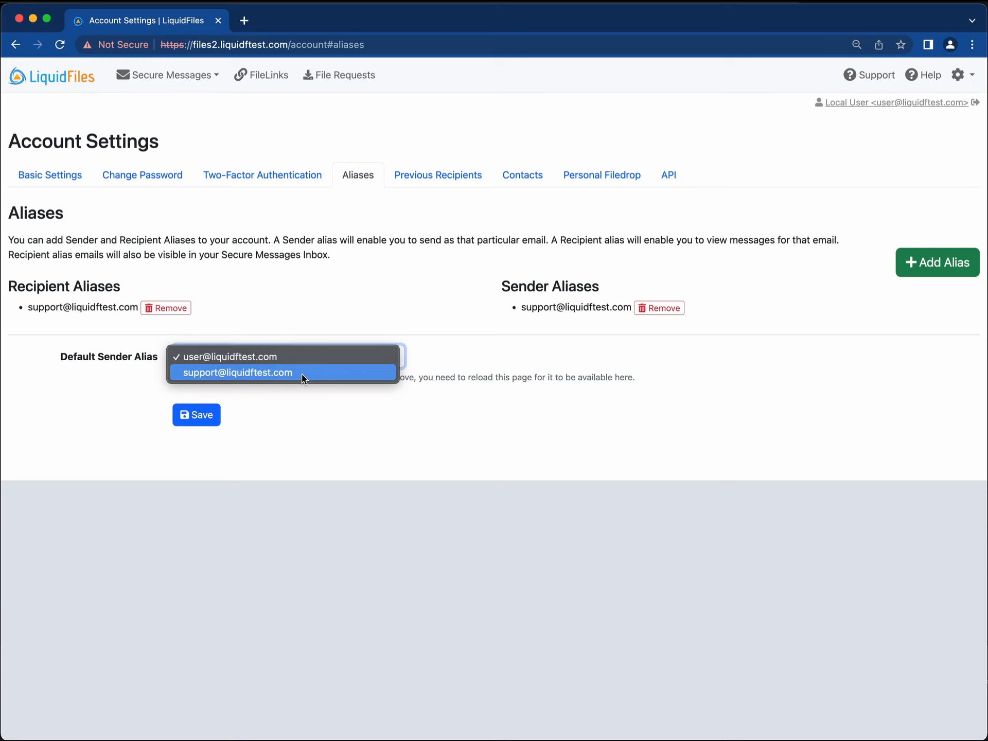
pyautogui.click(389, 436)
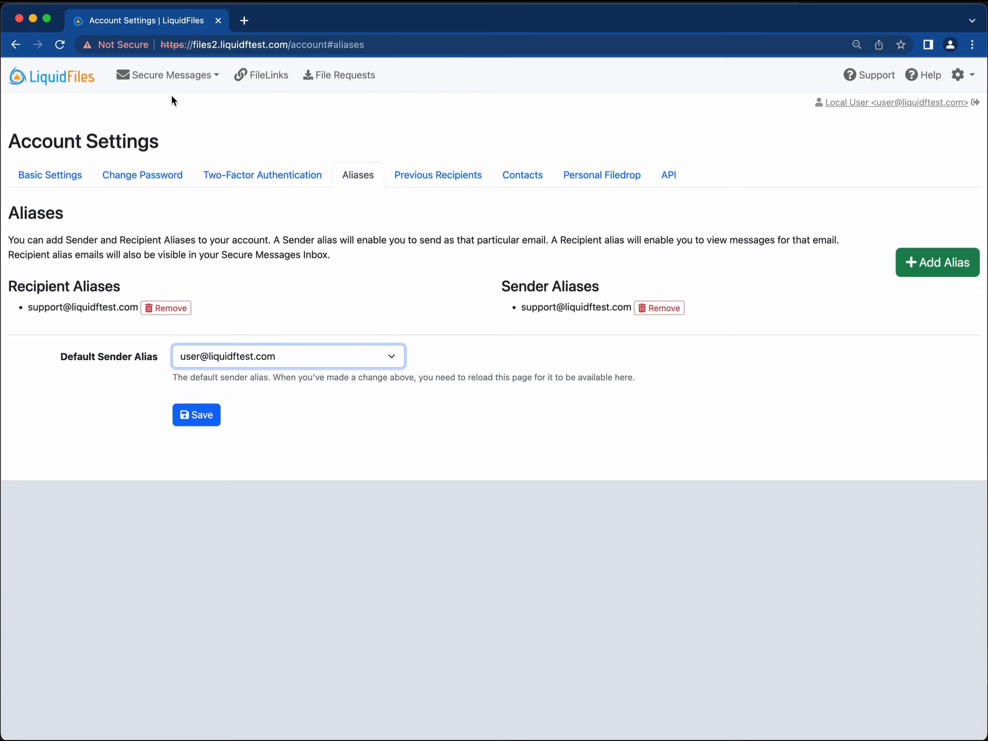
pyautogui.click(172, 76)
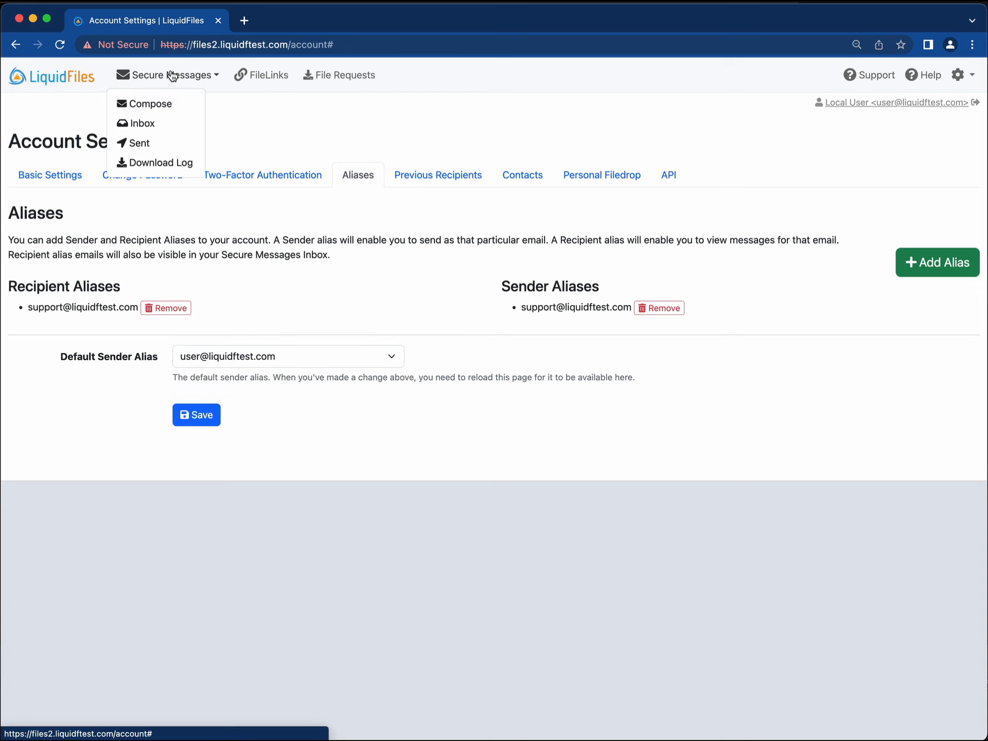
pyautogui.click(163, 106)
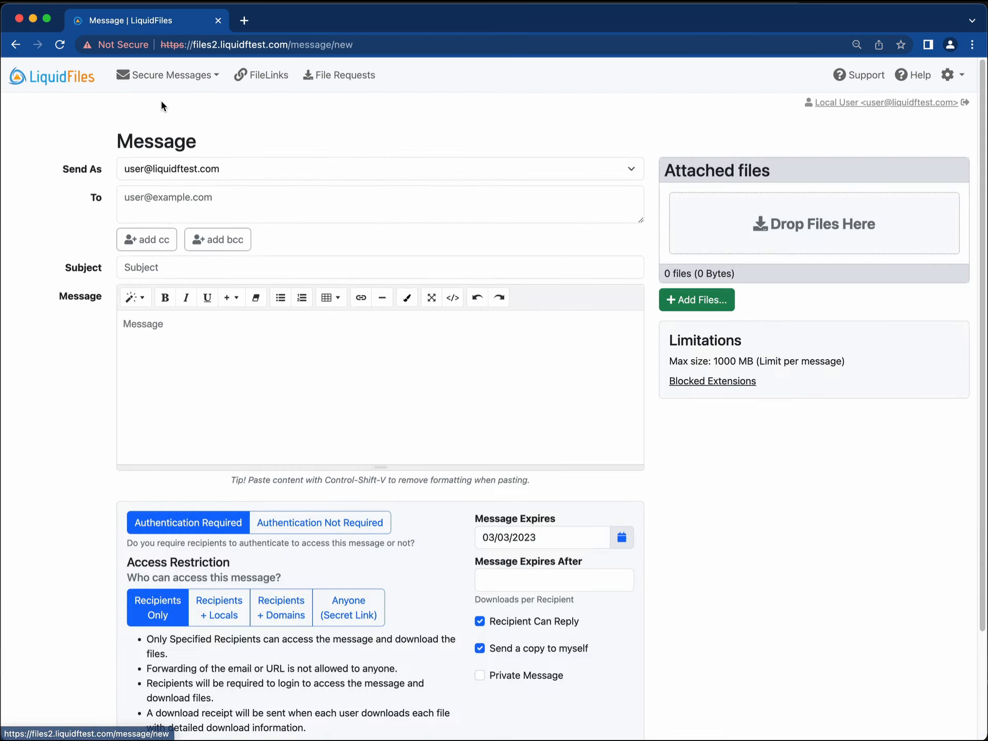
pyautogui.click(400, 169)
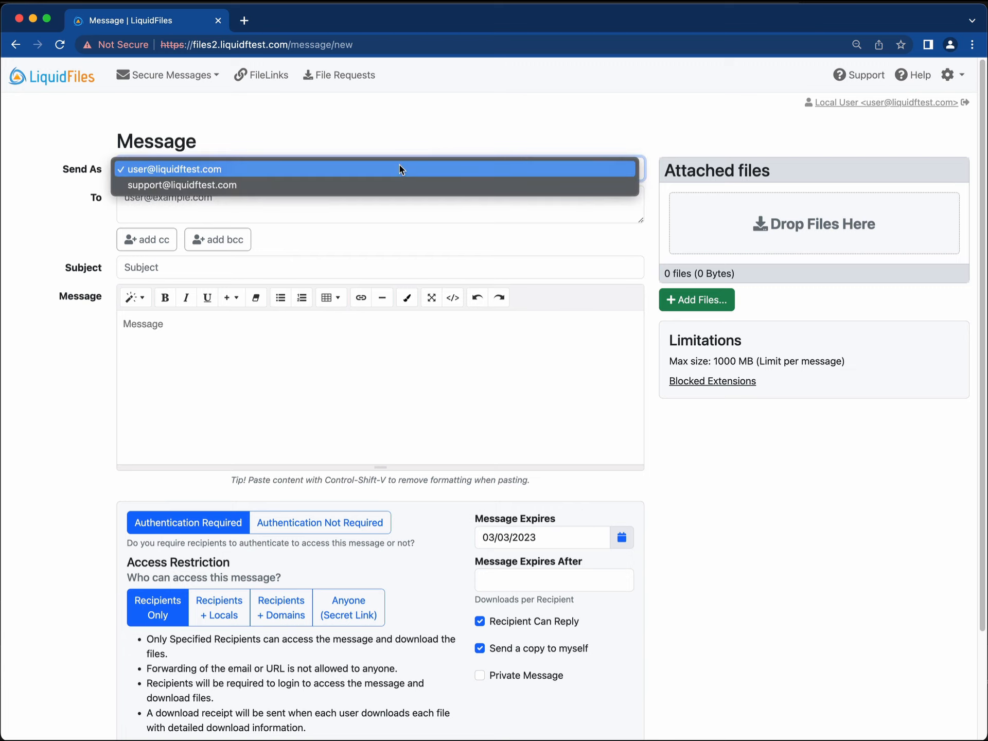
pyautogui.click(310, 147)
pyautogui.click(352, 177)
pyautogui.click(185, 187)
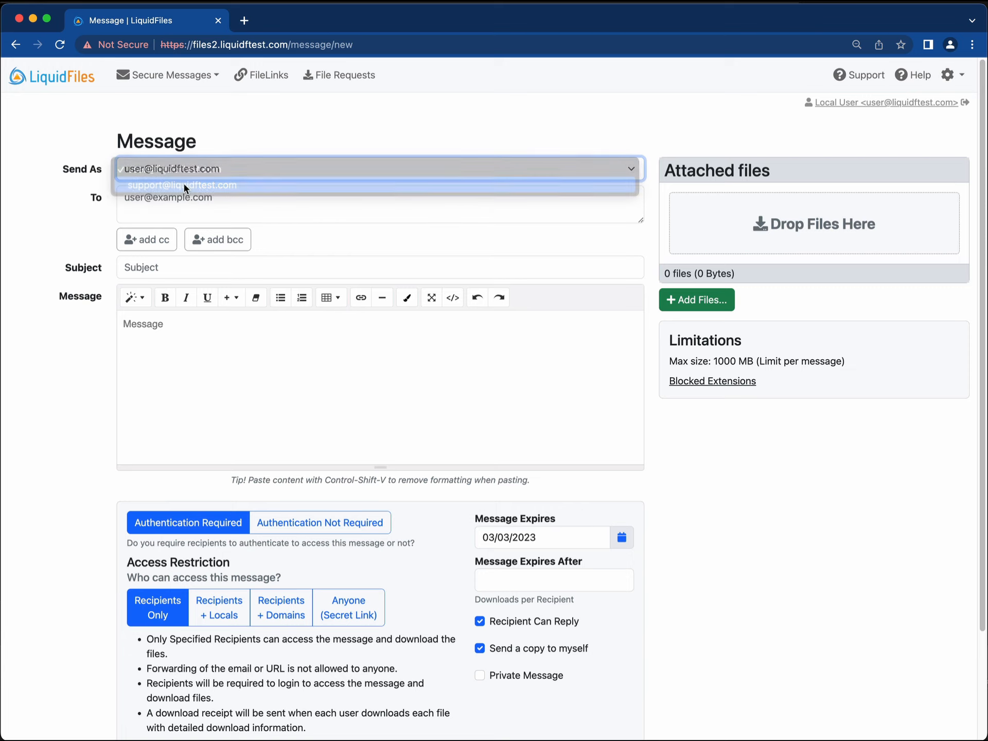
pyautogui.click(302, 205)
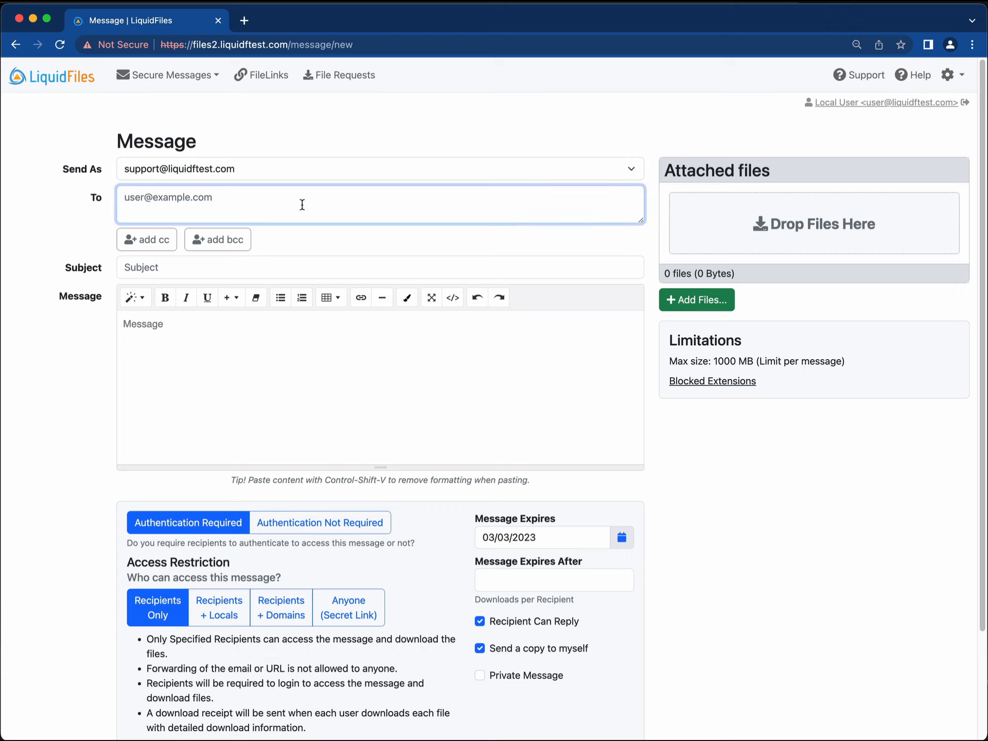
# Address it to the external recipient, subject 'Please see the supporting documents', body 'secure message'.
pyautogui.write('external')
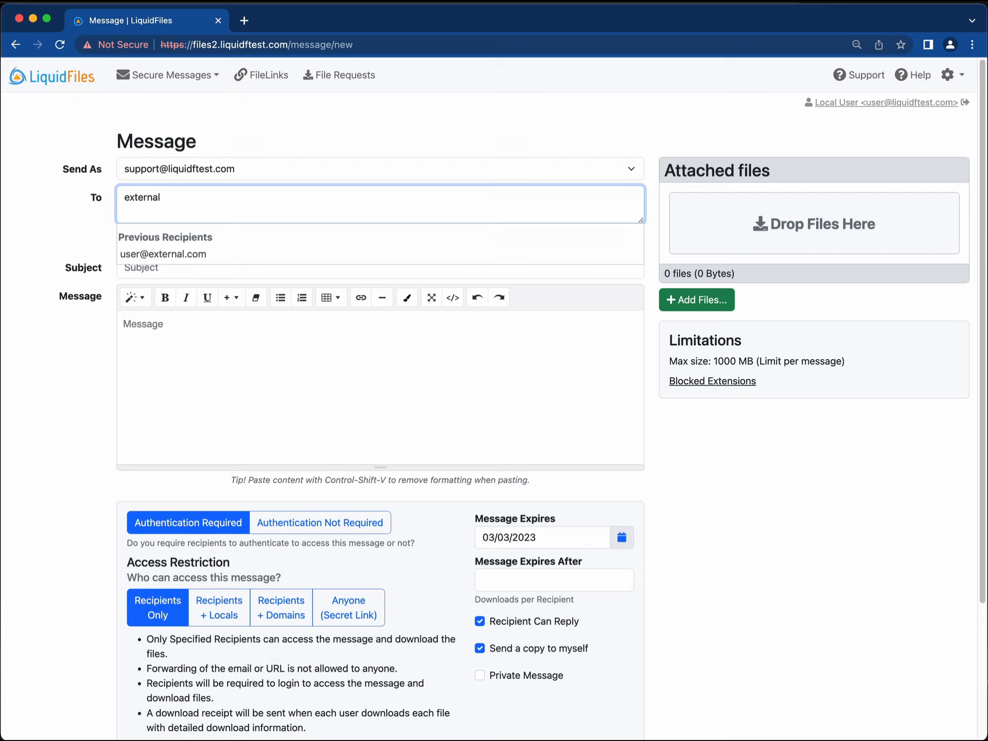
pyautogui.click(203, 253)
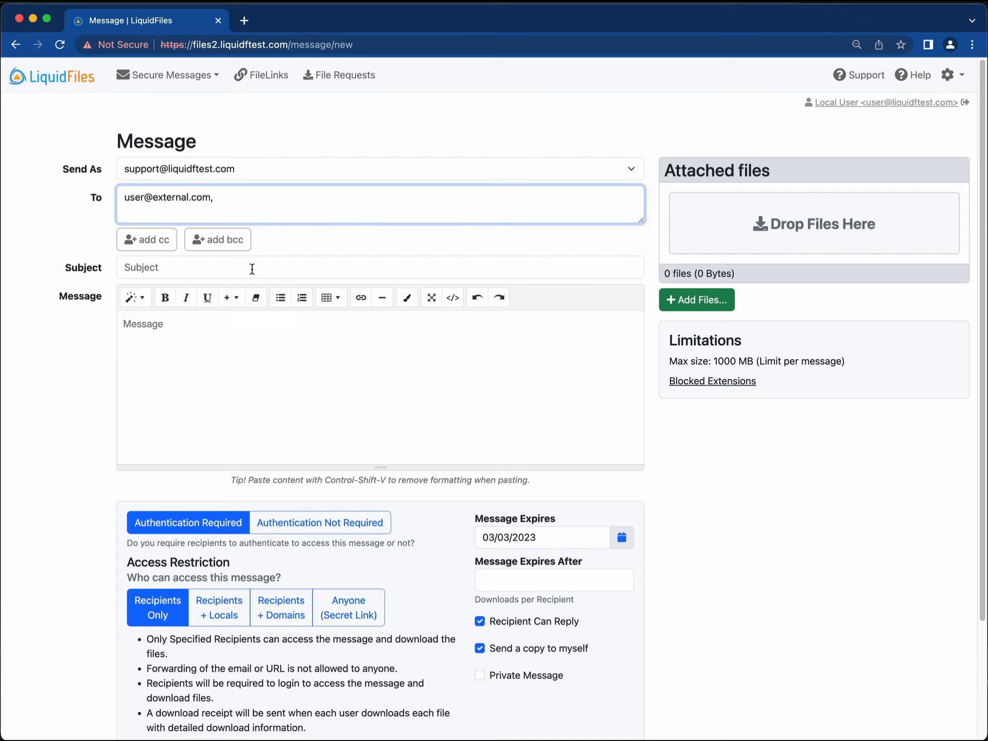
pyautogui.click(252, 269)
pyautogui.write('Please see the ')
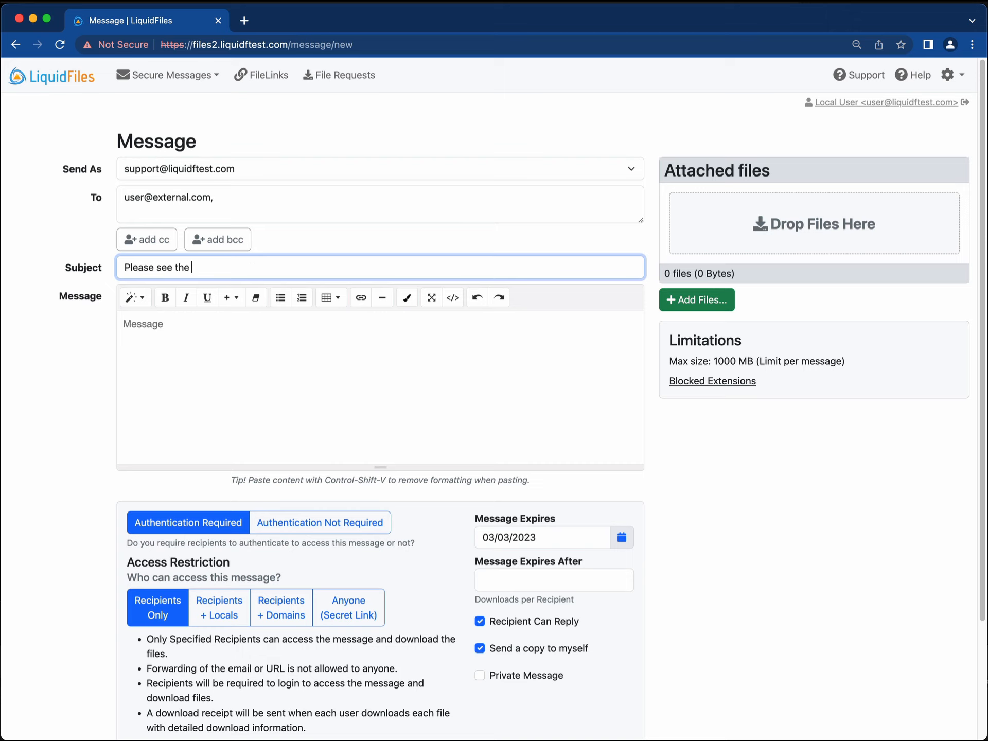
pyautogui.write('supporting documents')
pyautogui.press('Tab')
pyautogui.write('s')
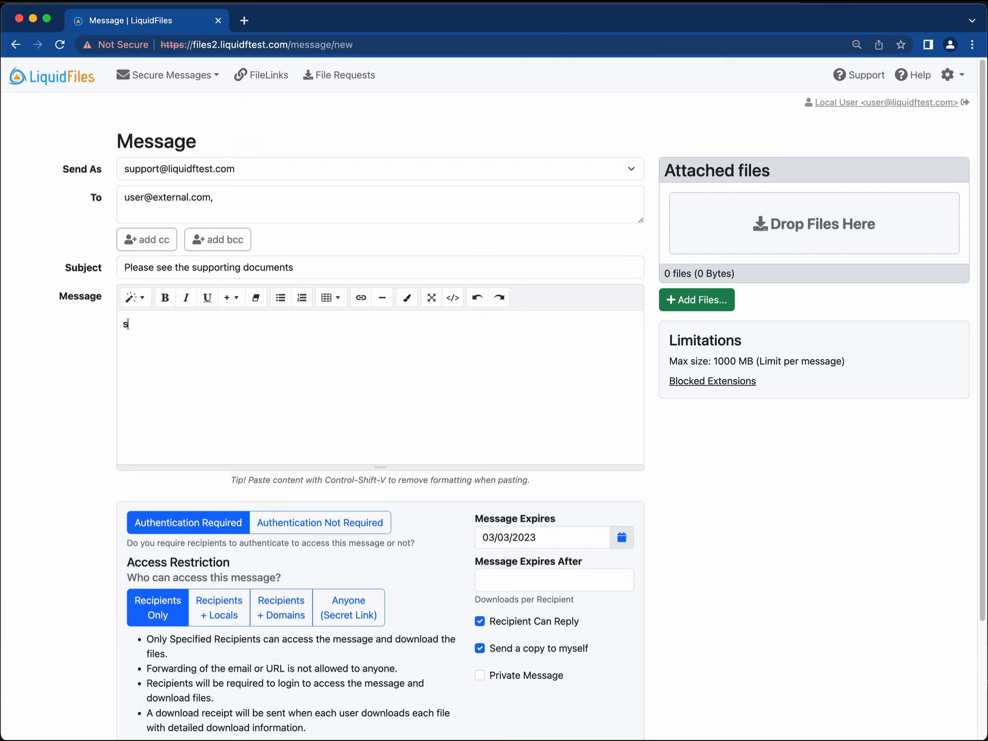
pyautogui.press('BackSpace')
pyautogui.write('secure message')
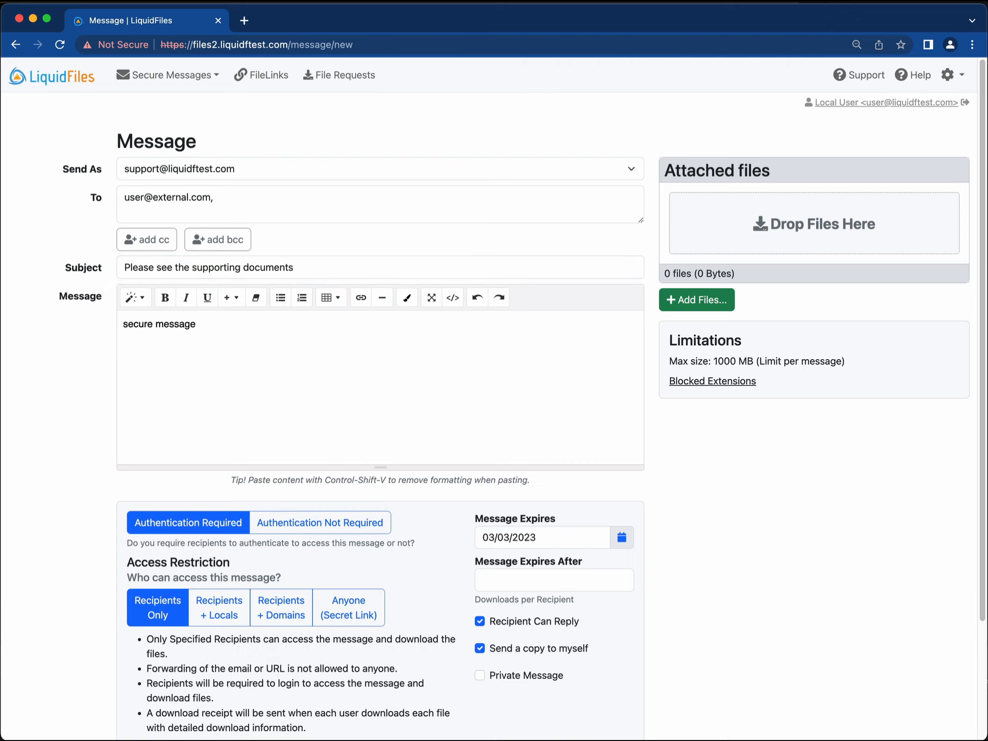
# Mark the message as private and send it.
pyautogui.click(521, 677)
pyautogui.scroll(-3, 668, 453)
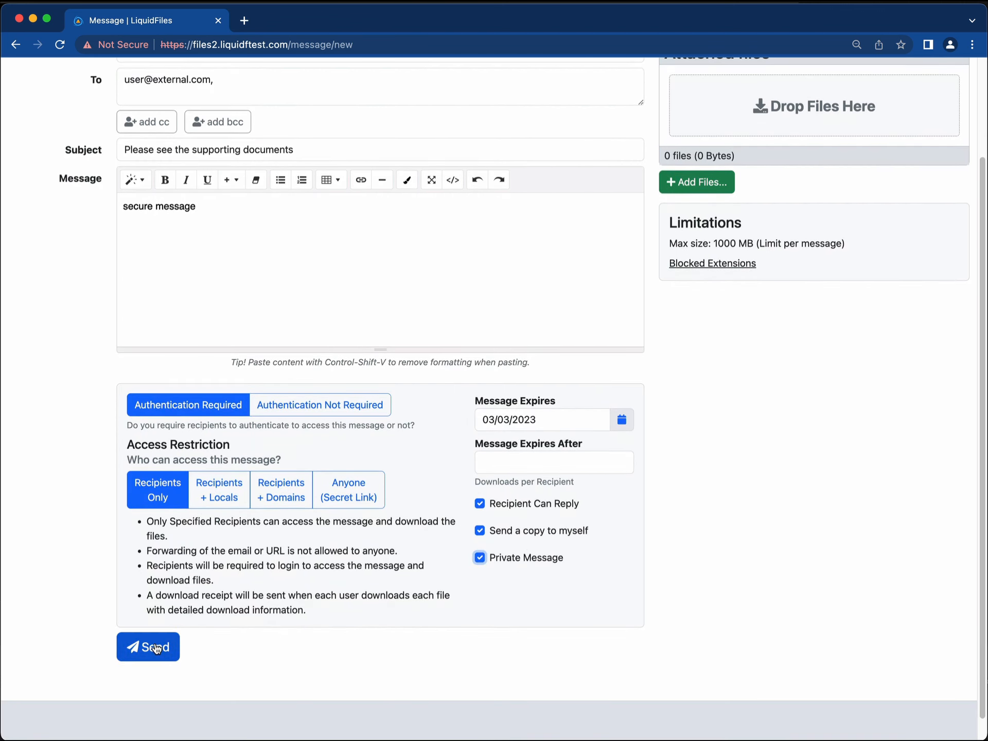
pyautogui.click(156, 647)
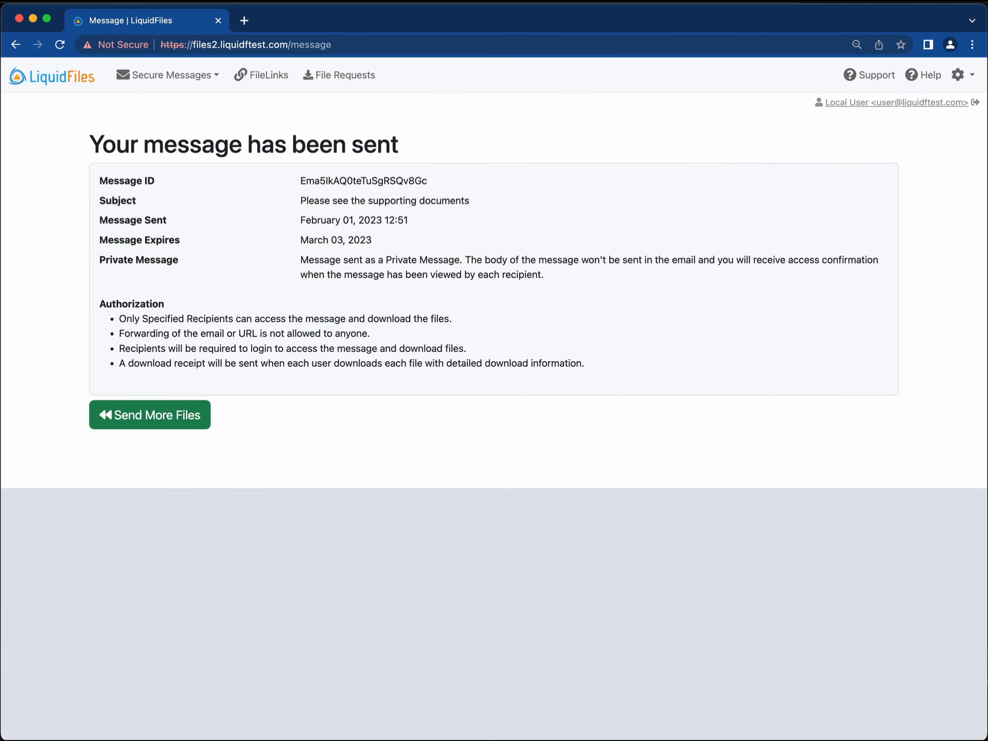
pyautogui.press('super+Tab')
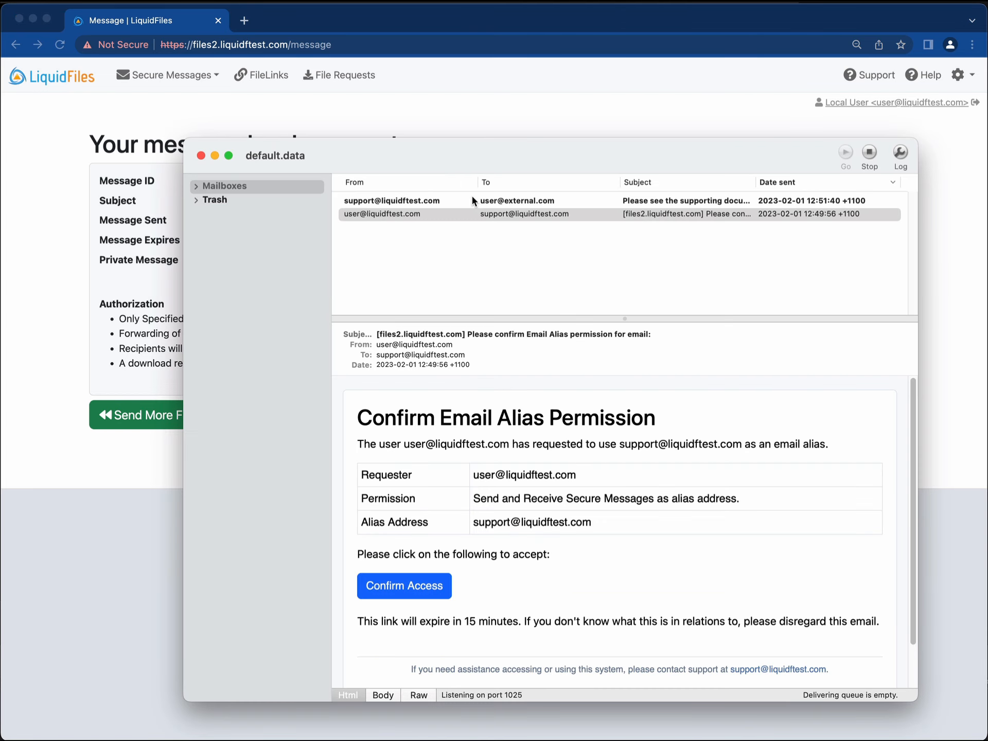
pyautogui.click(469, 201)
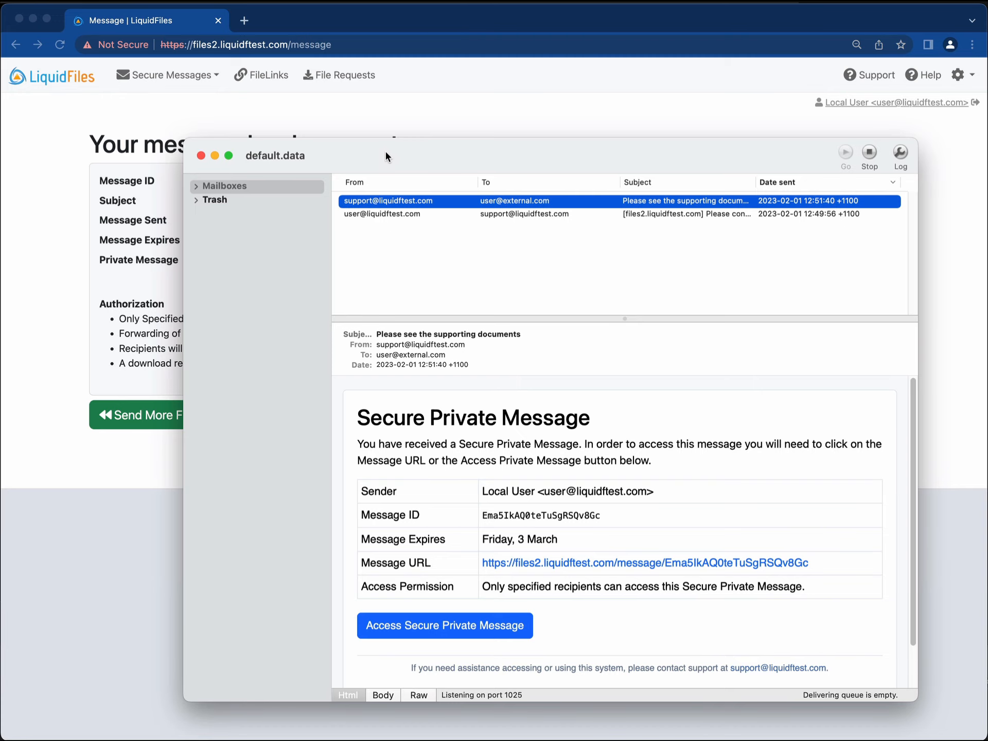
pyautogui.moveTo(386, 152); pyautogui.dragTo(401, 138)
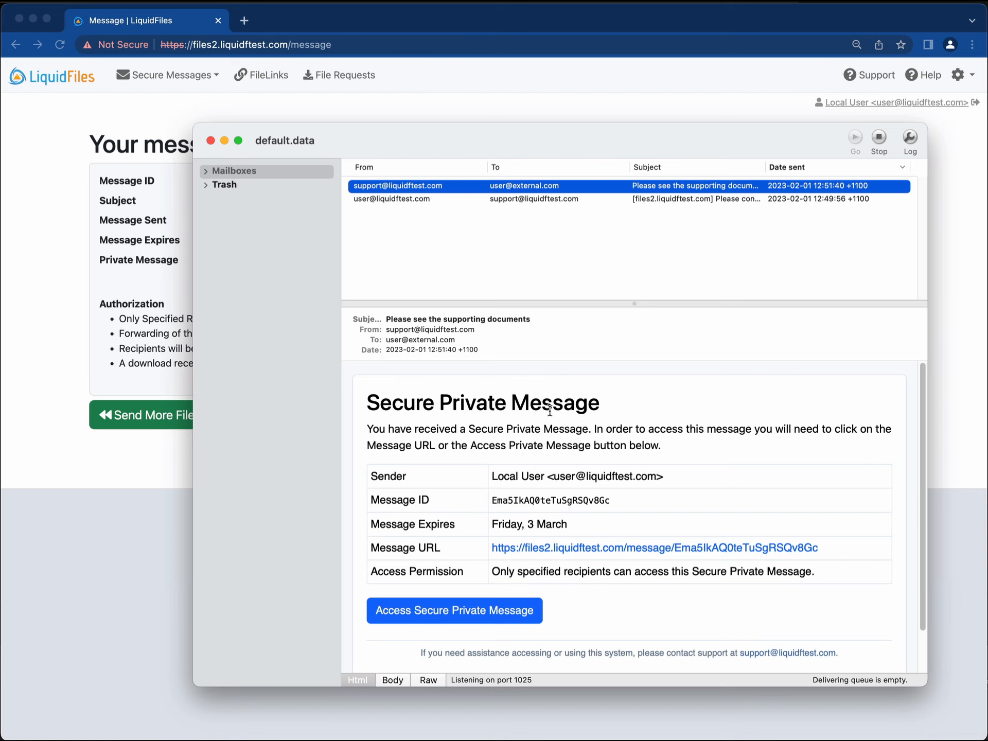
pyautogui.scroll(-2, 549, 412)
pyautogui.scroll(2, 549, 417)
pyautogui.scroll(-2, 693, 521)
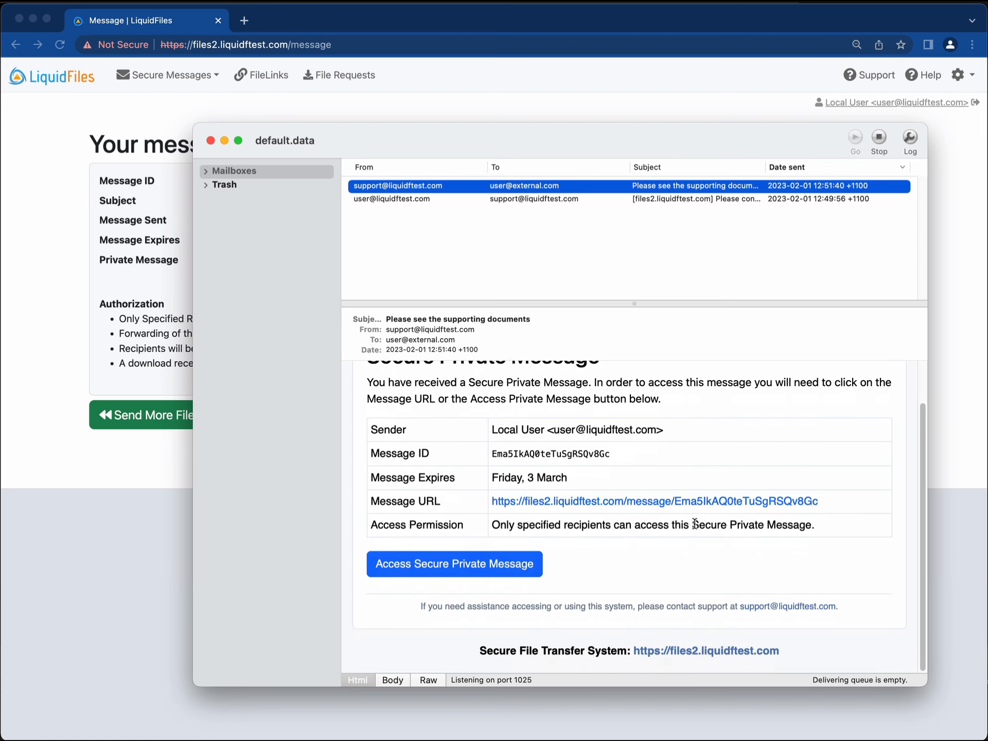
pyautogui.scroll(2, 695, 524)
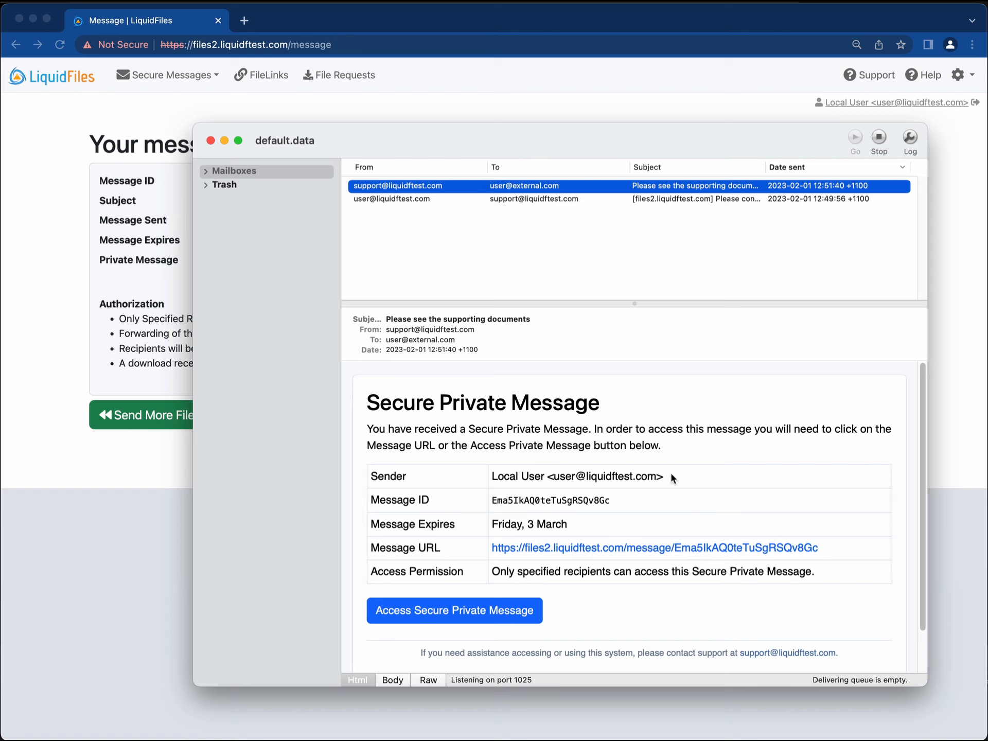
pyautogui.click(613, 381)
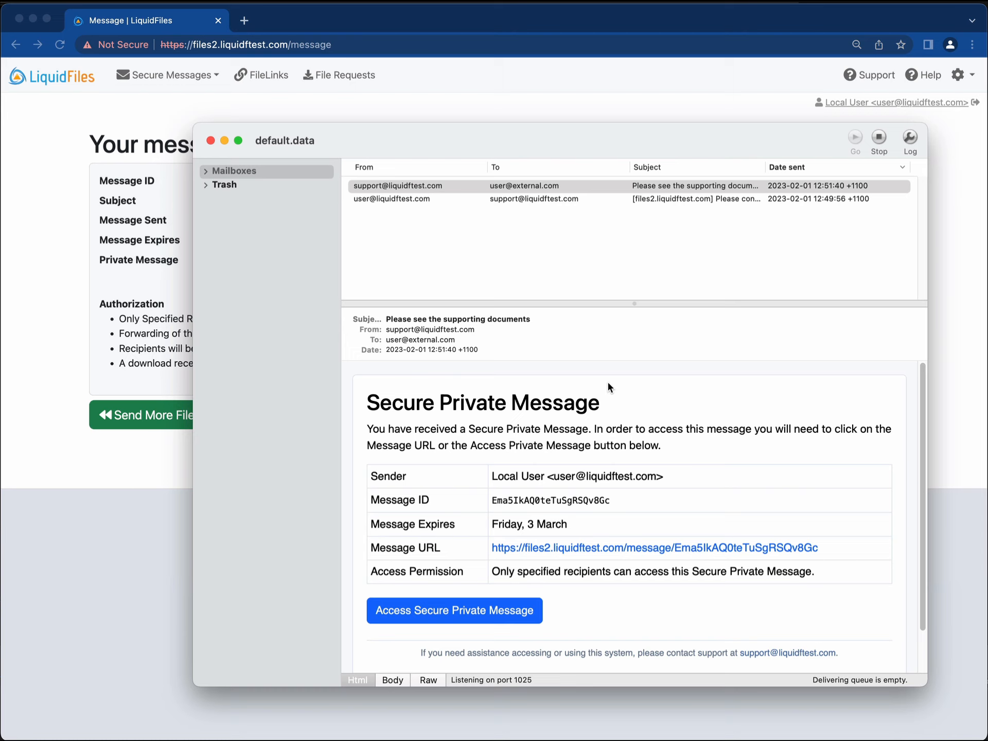
pyautogui.scroll(-1, 592, 381)
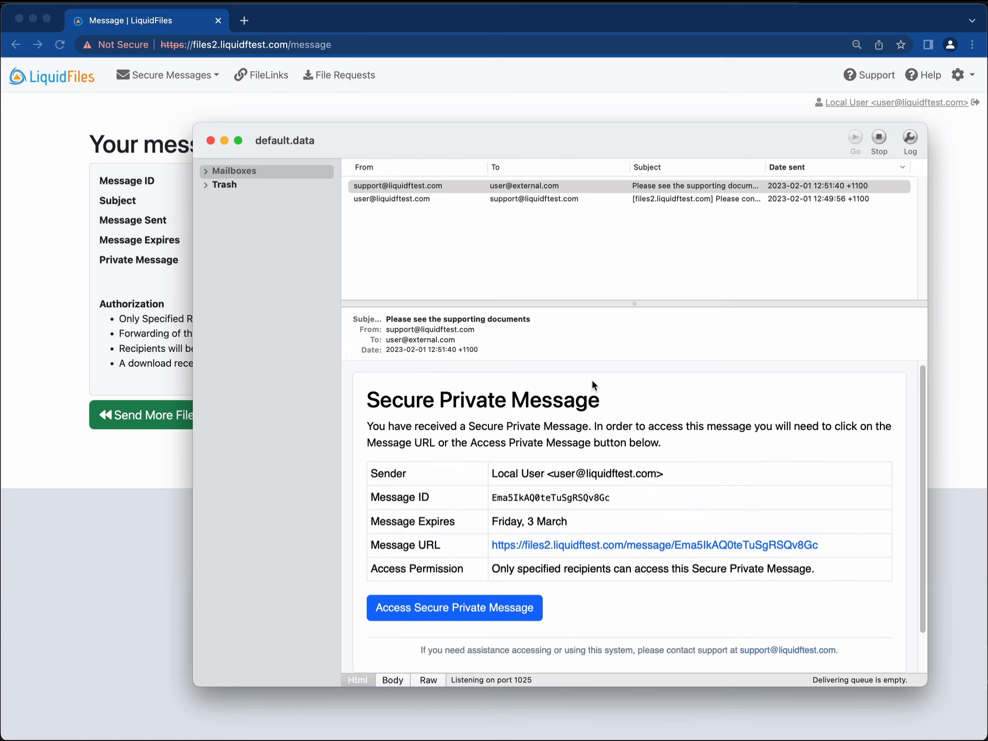
pyautogui.click(174, 268)
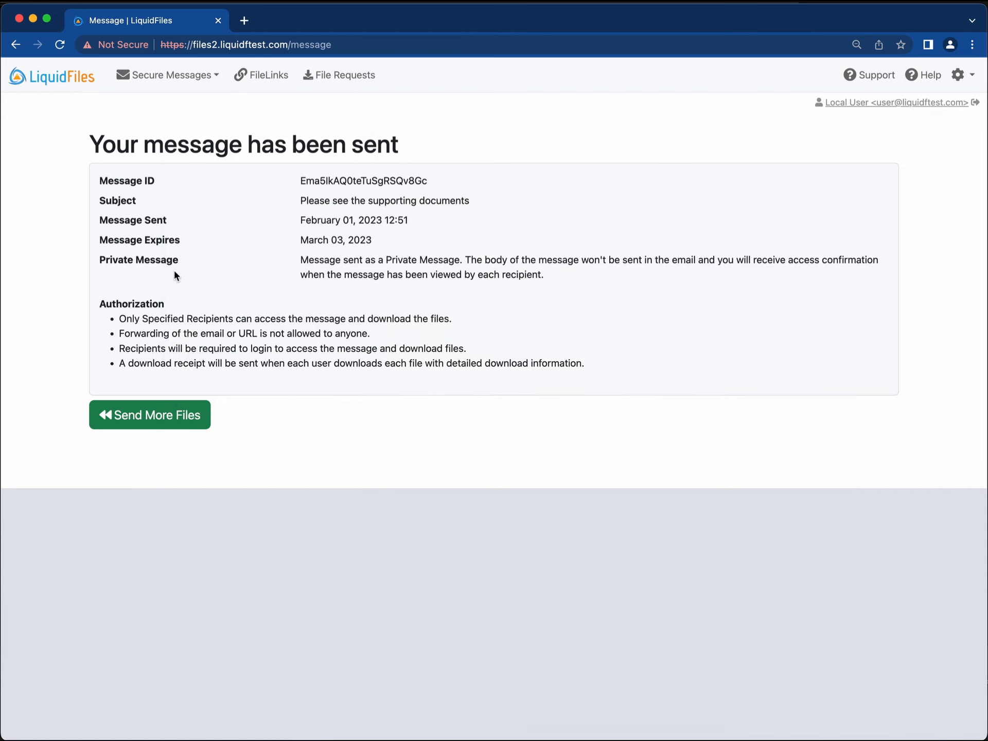
# Sign out of LiquidFiles and copy the Message URL from the Secure Private Message email.
pyautogui.click(976, 103)
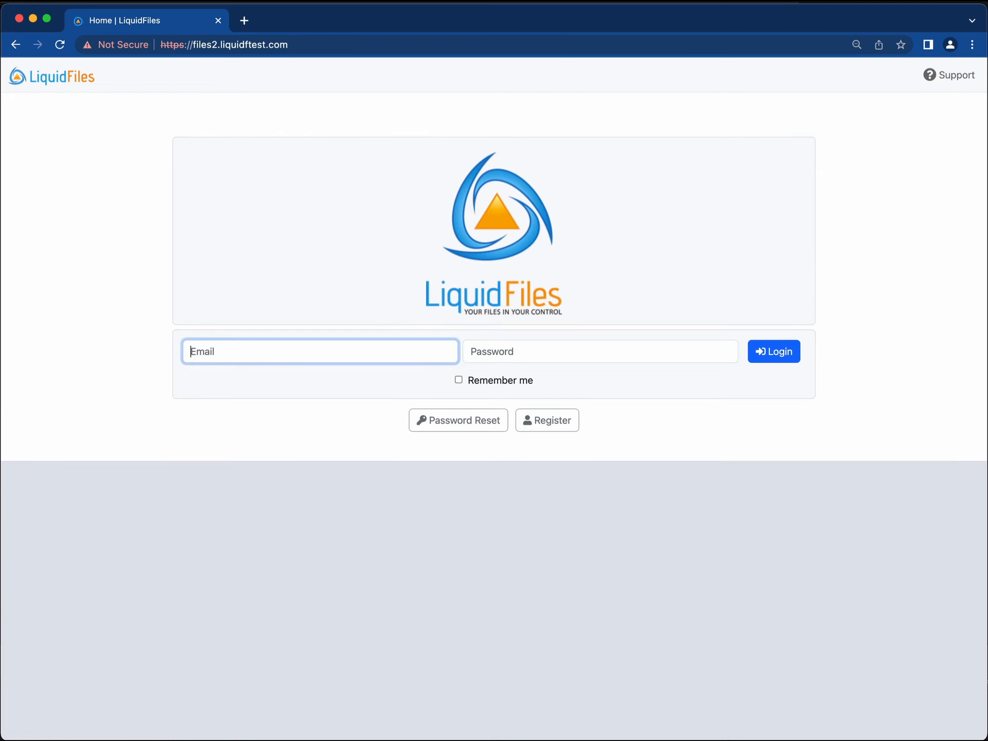
pyautogui.press('super+Tab')
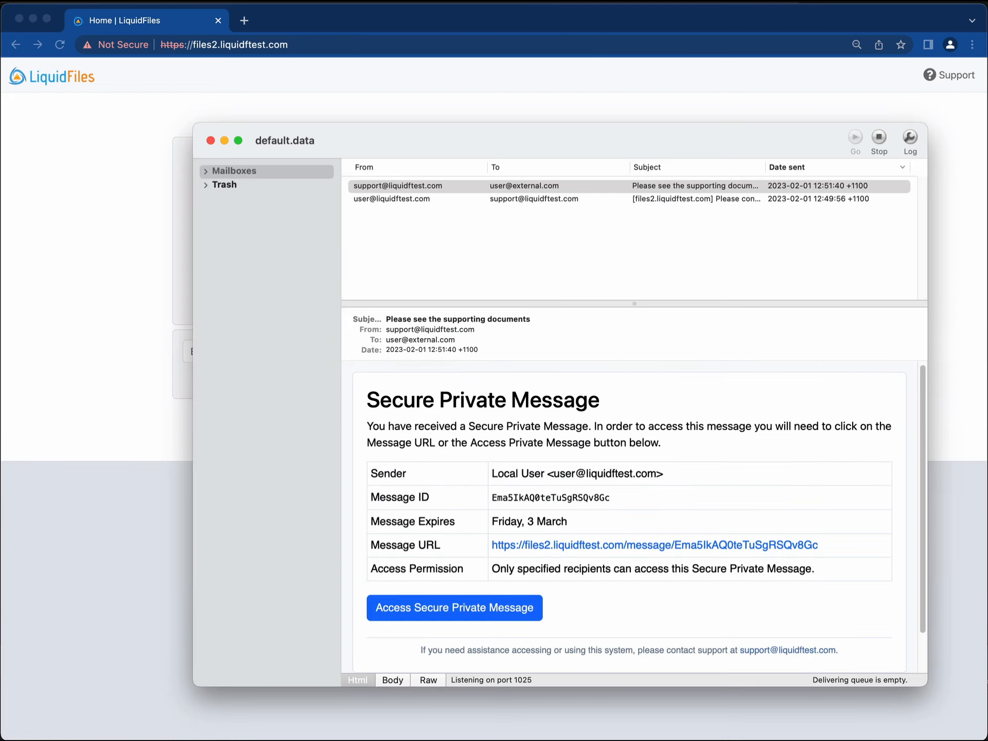
pyautogui.rightClick(561, 549)
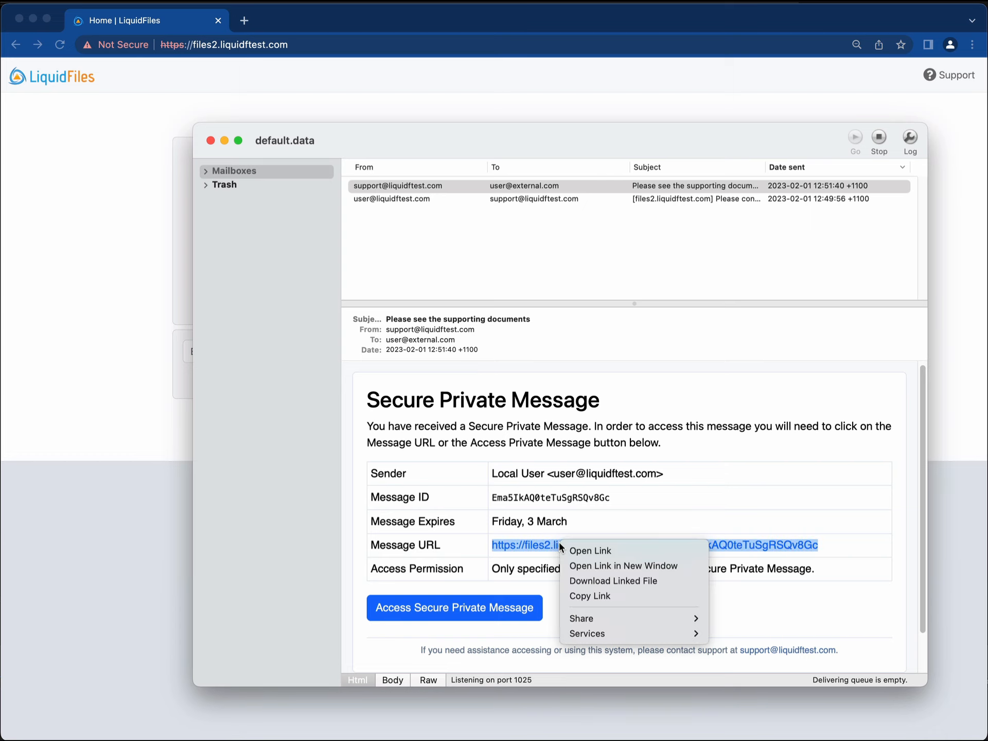
pyautogui.click(590, 597)
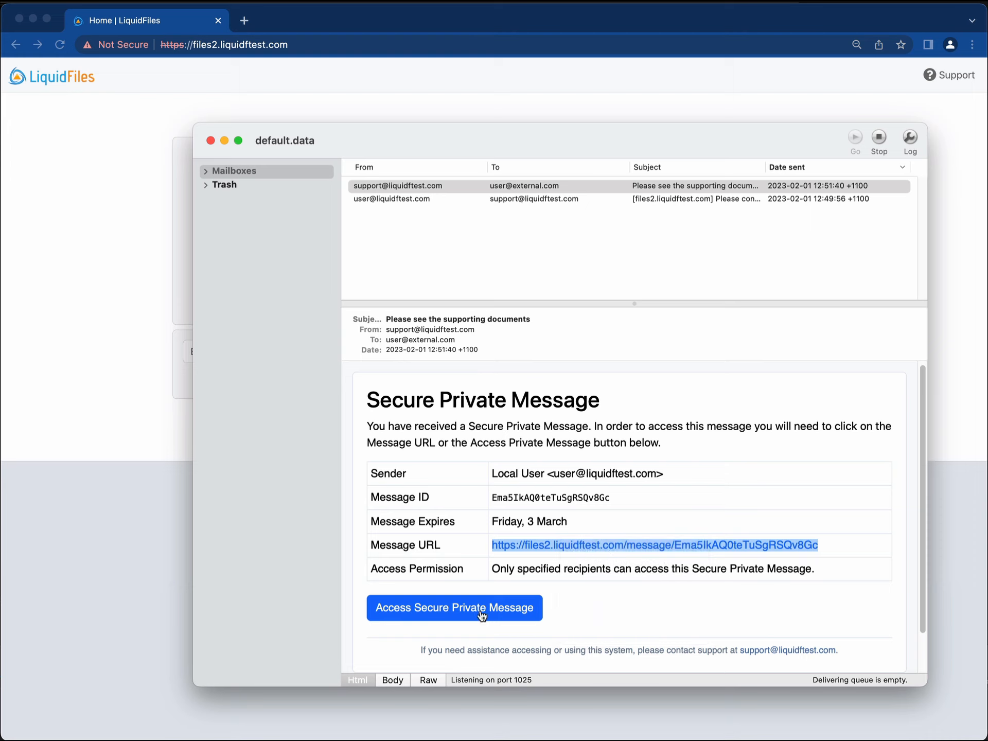
pyautogui.rightClick(480, 609)
# Open the copied message link in the browser and authorize with the external recipient's email address.
pyautogui.click(514, 664)
pyautogui.click(168, 438)
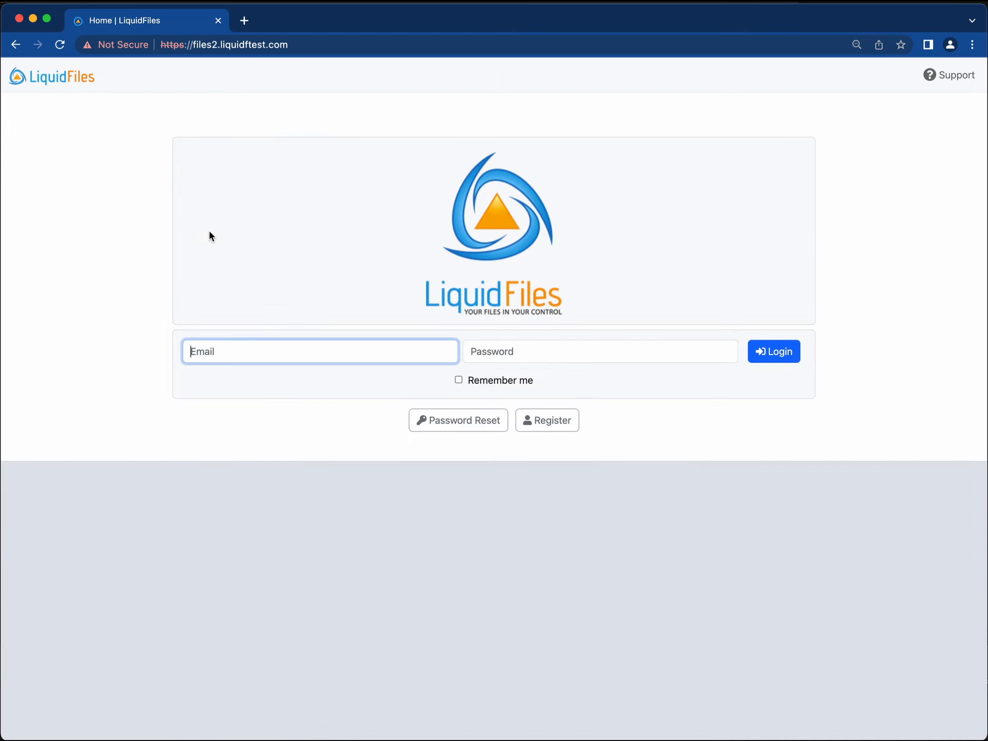
pyautogui.rightClick(316, 45)
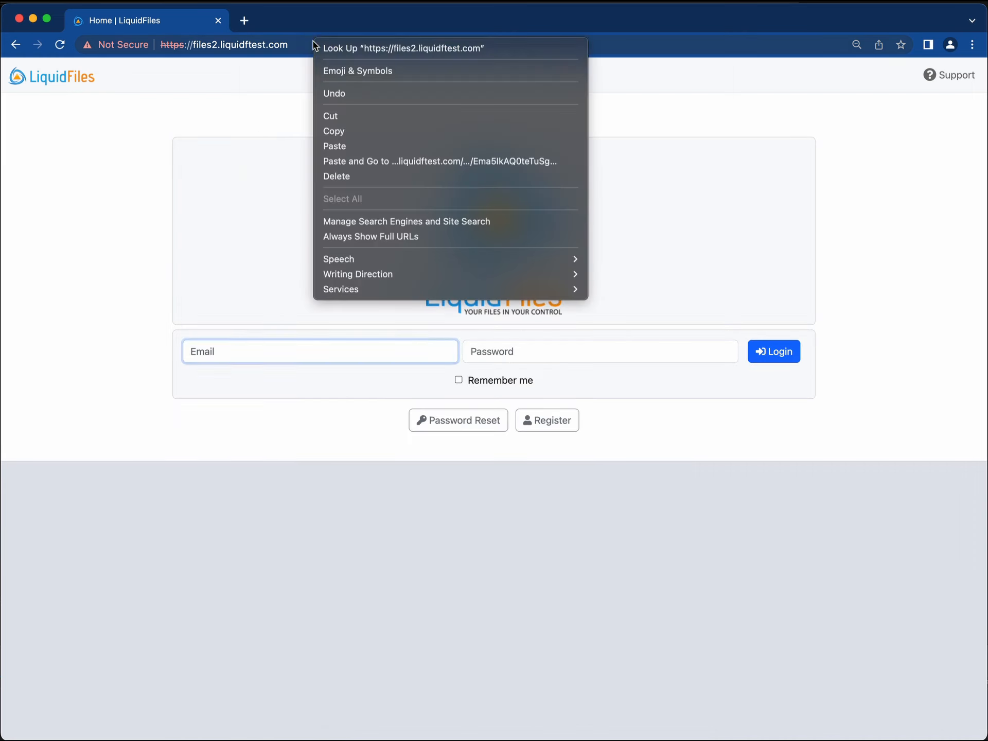
pyautogui.click(367, 161)
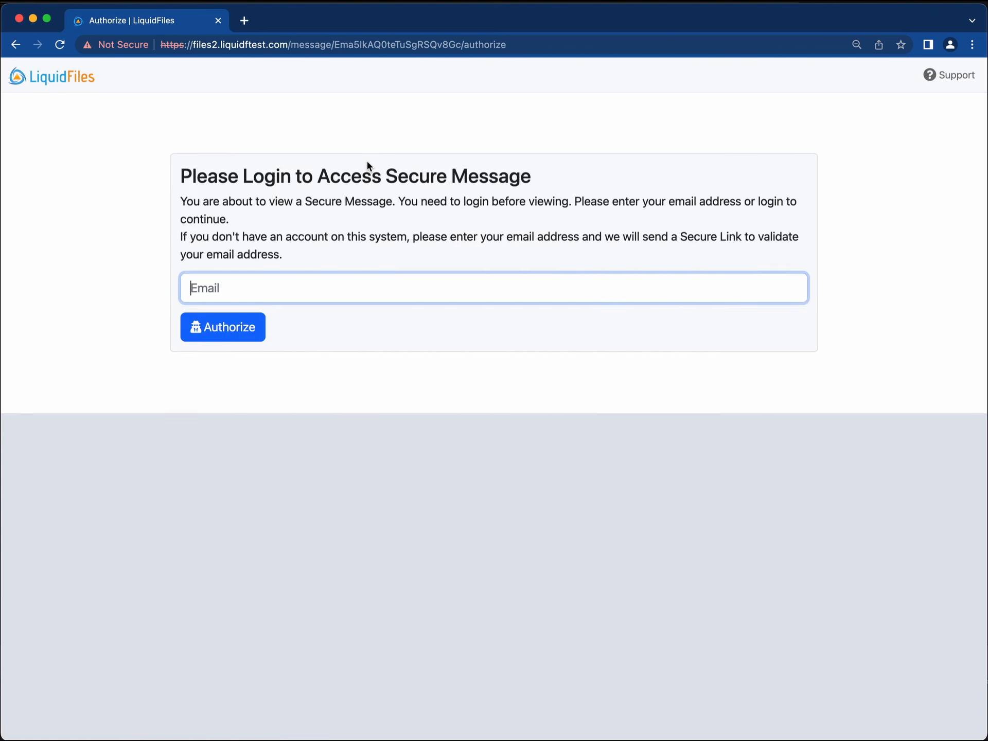
pyautogui.write('user@external.com')
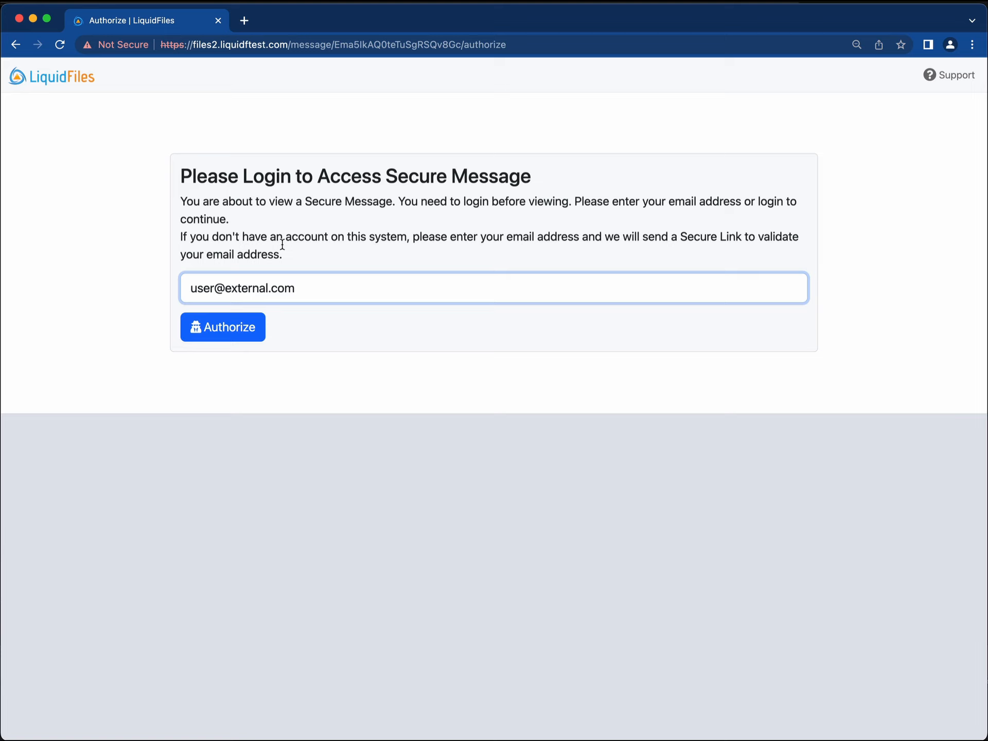
pyautogui.click(242, 333)
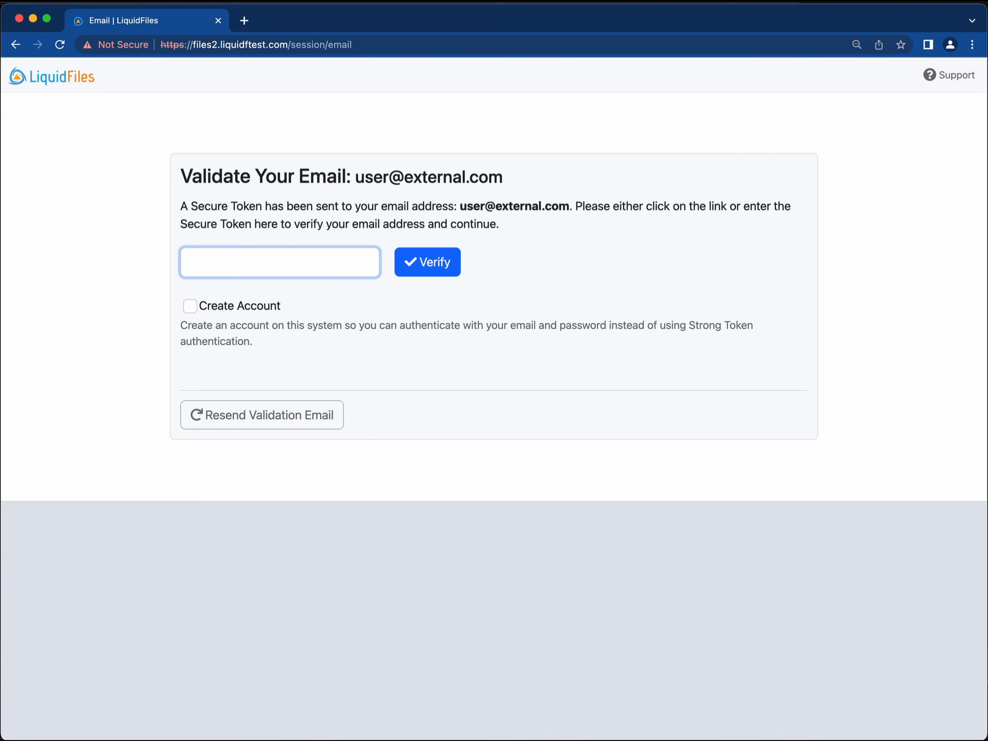
# Copy the secure token from the Validate Email message and verify it in LiquidFiles.
pyautogui.press('super+Tab')
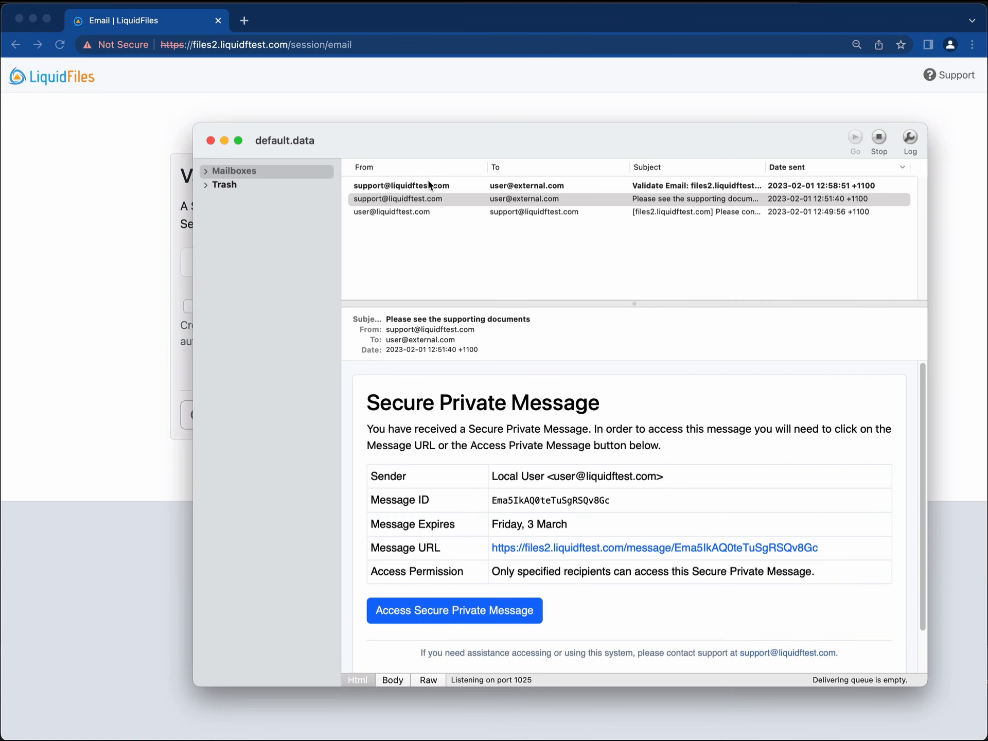
pyautogui.click(431, 186)
pyautogui.moveTo(446, 489); pyautogui.dragTo(550, 509)
pyautogui.rightClick(488, 487)
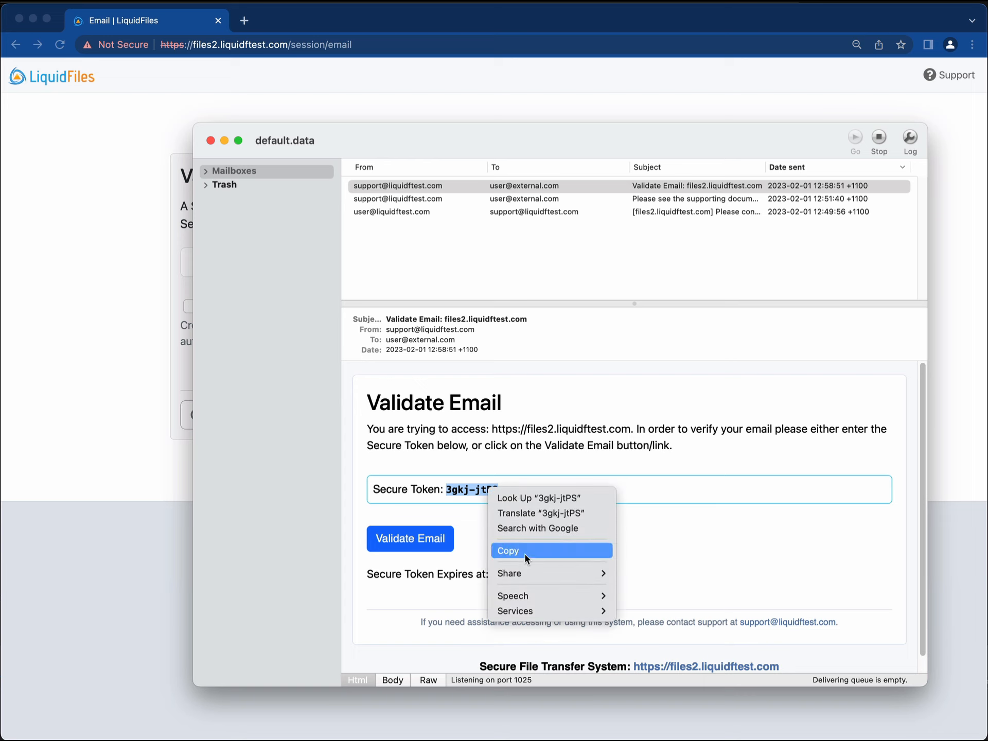
pyautogui.click(499, 551)
pyautogui.click(135, 373)
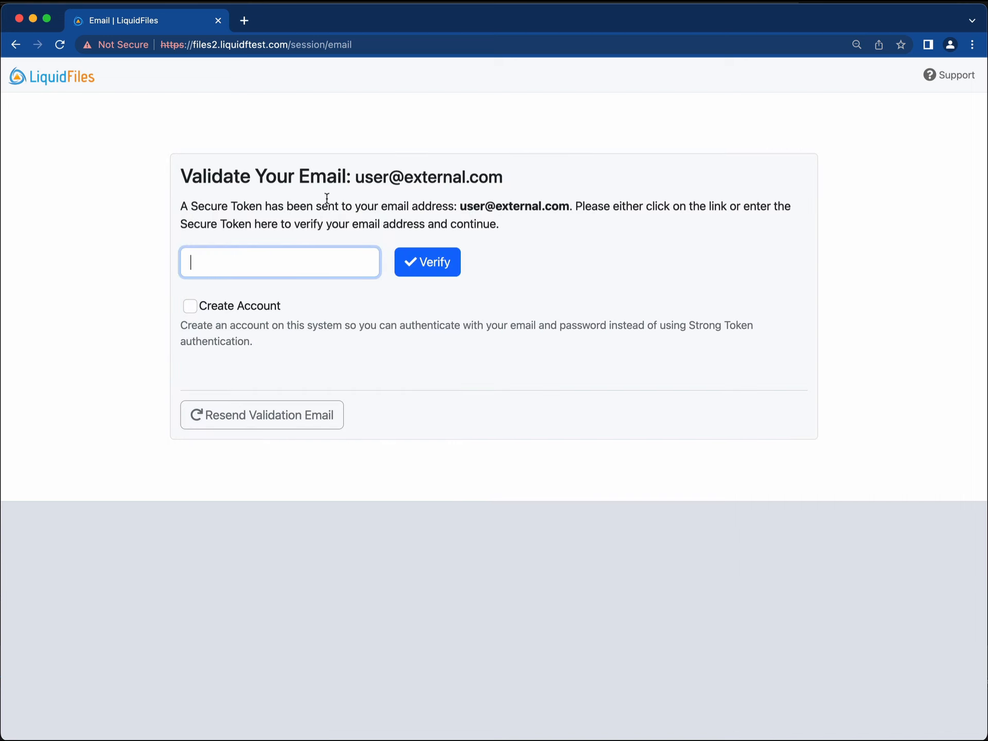
pyautogui.rightClick(313, 258)
pyautogui.click(359, 358)
pyautogui.click(430, 265)
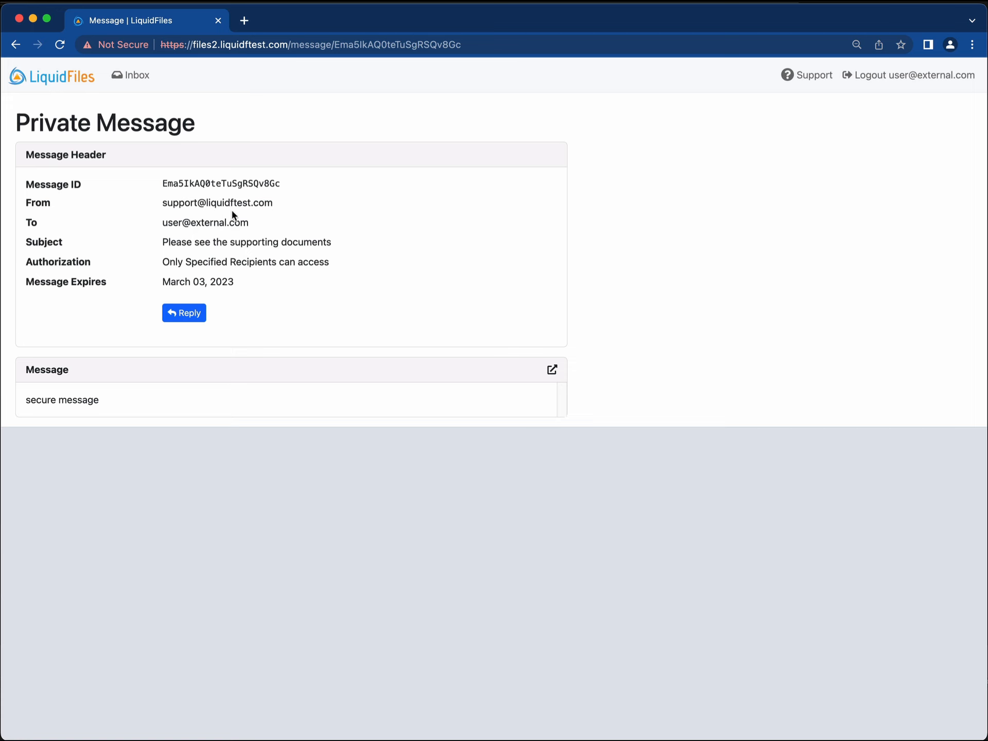
# Reply to the private message with 'test reply', fixing the typo, and send it.
pyautogui.click(188, 312)
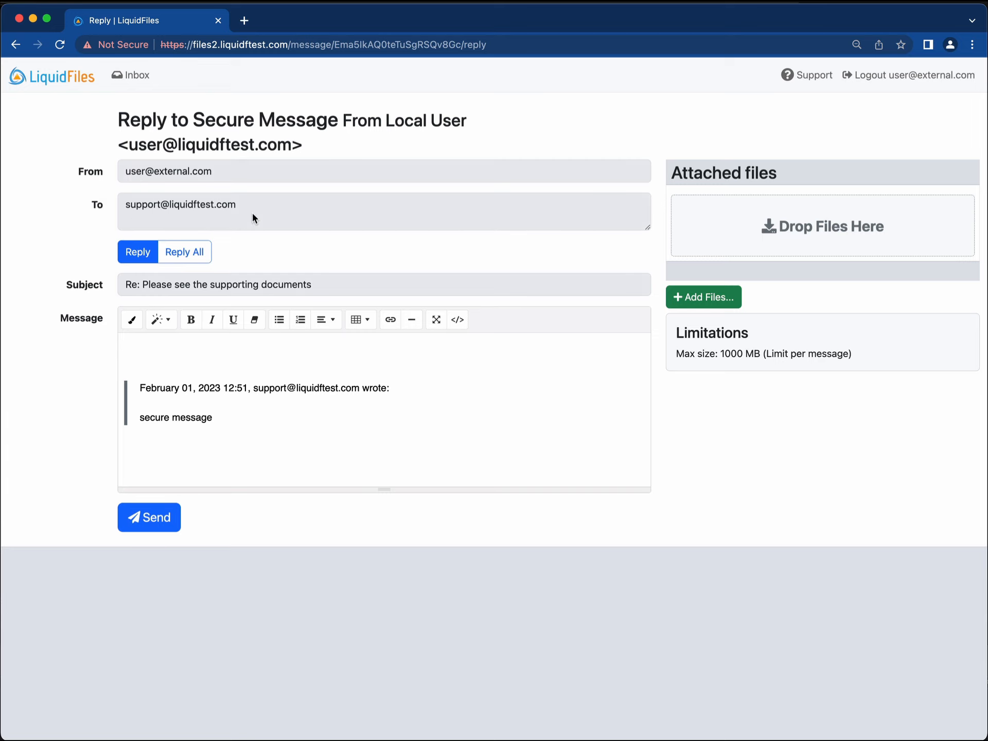
pyautogui.click(225, 346)
pyautogui.write('test repoy')
pyautogui.press('BackSpace')
pyautogui.press('BackSpace')
pyautogui.write('ly')
pyautogui.click(168, 514)
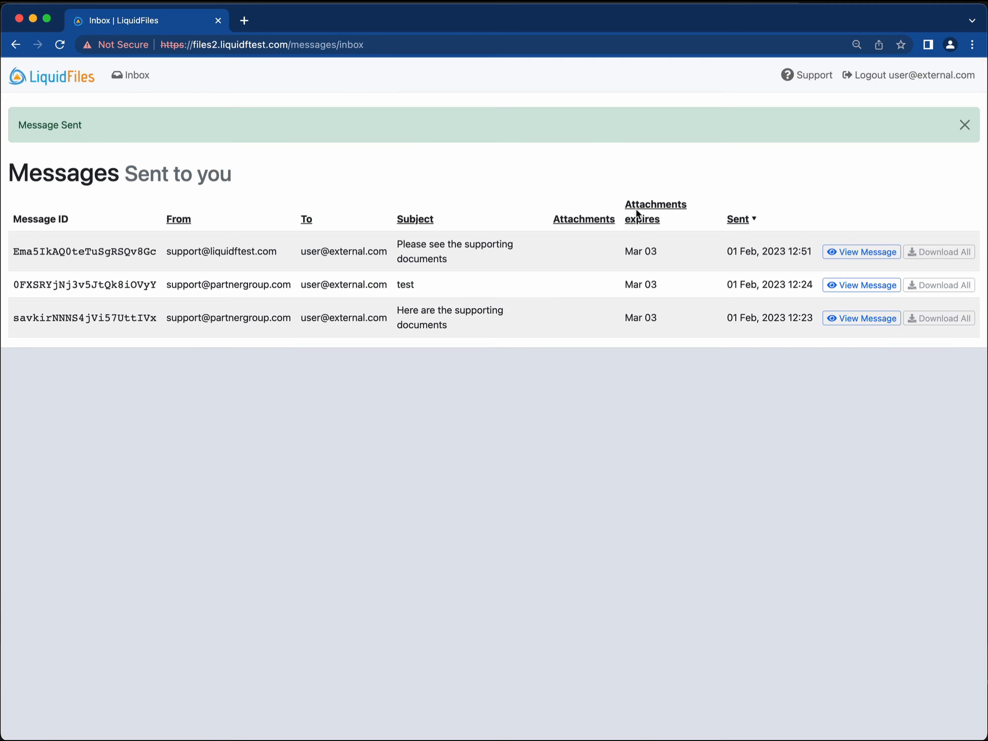
# Log the external recipient out and open the Private Message Read Receipt email in MockSMTP.
pyautogui.click(950, 82)
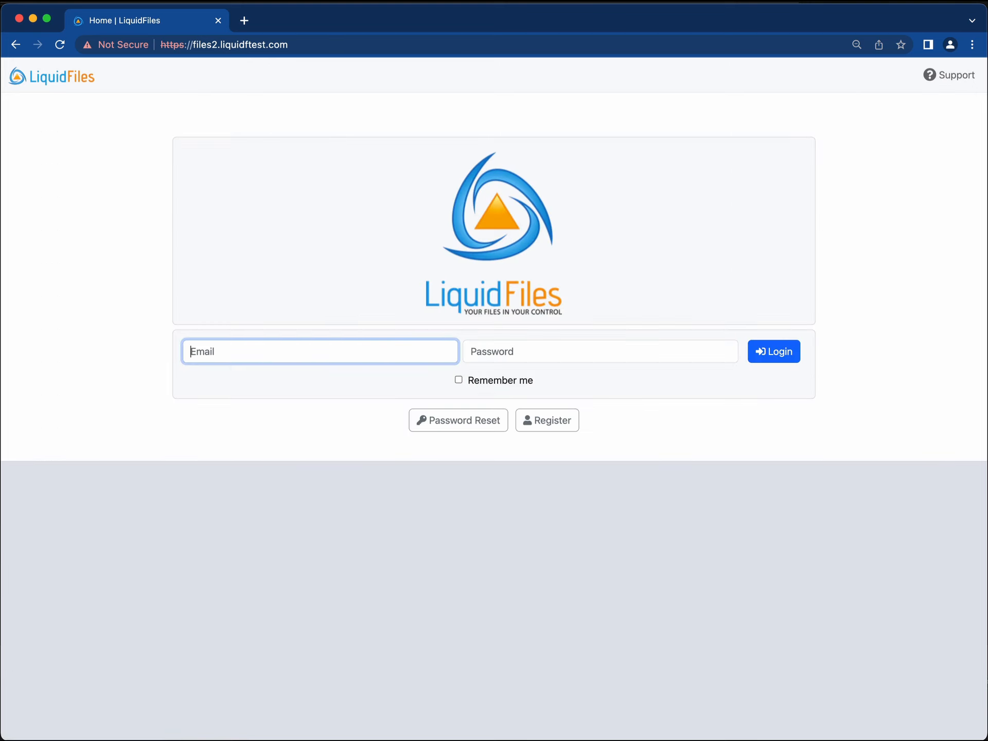
pyautogui.press('super+Tab')
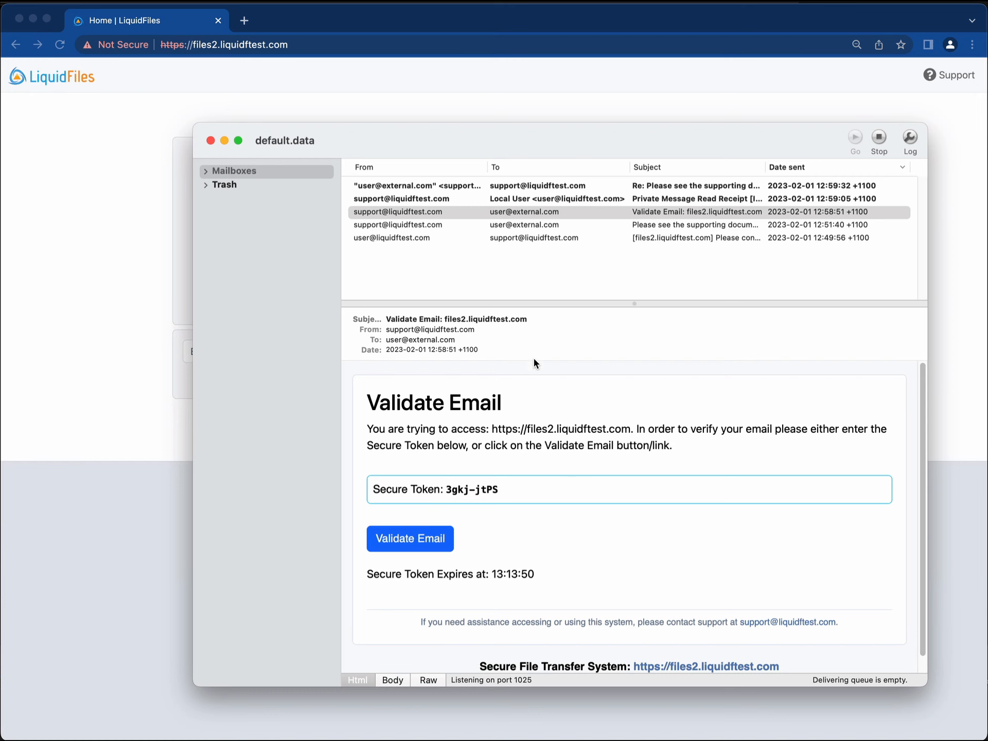
pyautogui.click(450, 201)
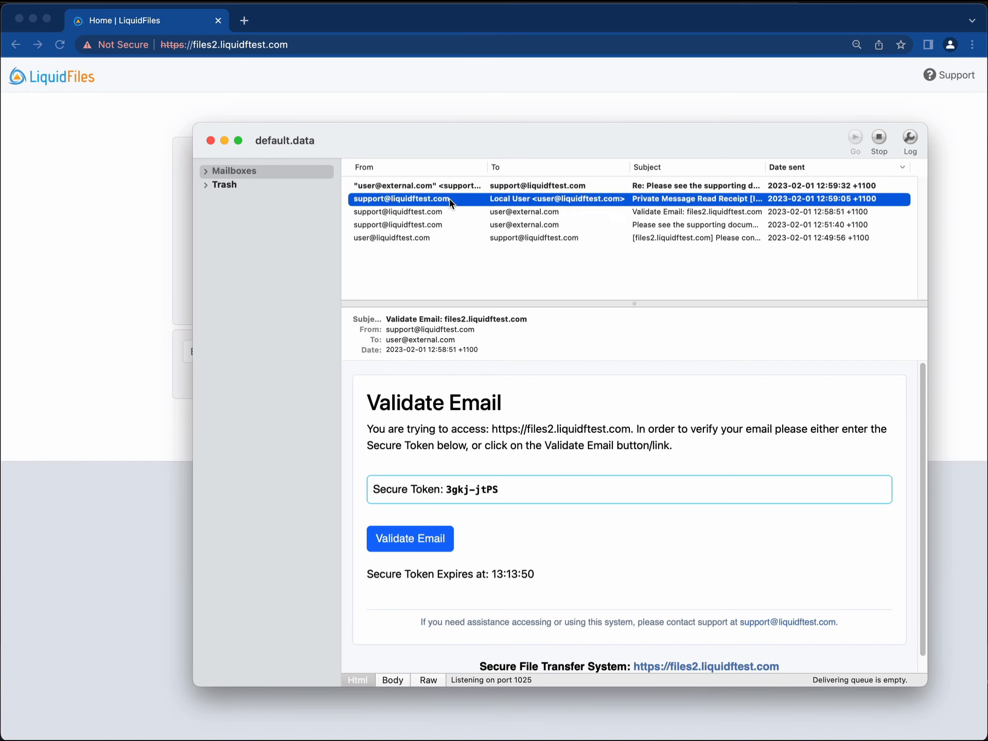
# Open the 'Re: Please see the supporting documents' reply sent to the support alias.
pyautogui.scroll(-3, 573, 417)
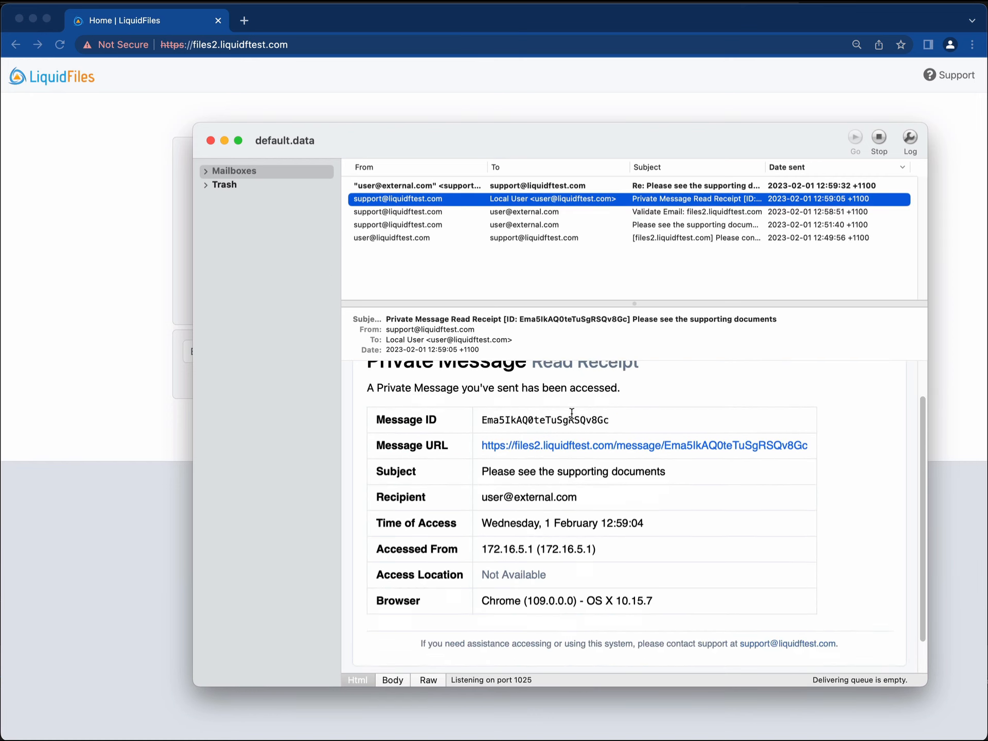
pyautogui.scroll(3, 570, 411)
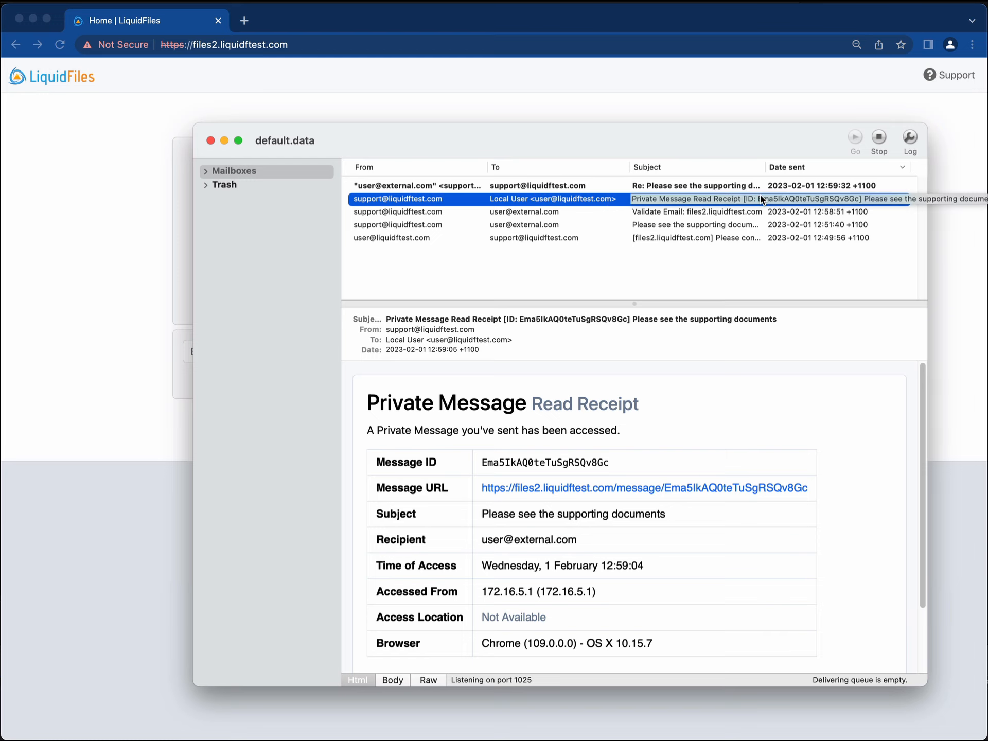
pyautogui.click(451, 188)
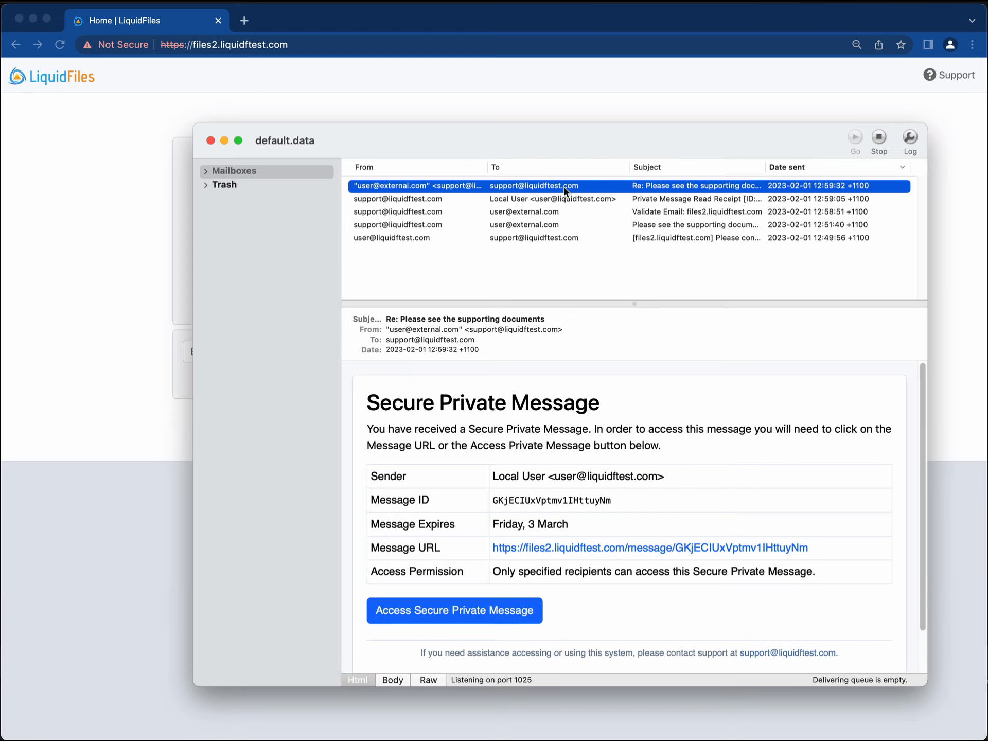
# Copy the Access Secure Private Message link and load it in the browser.
pyautogui.rightClick(459, 611)
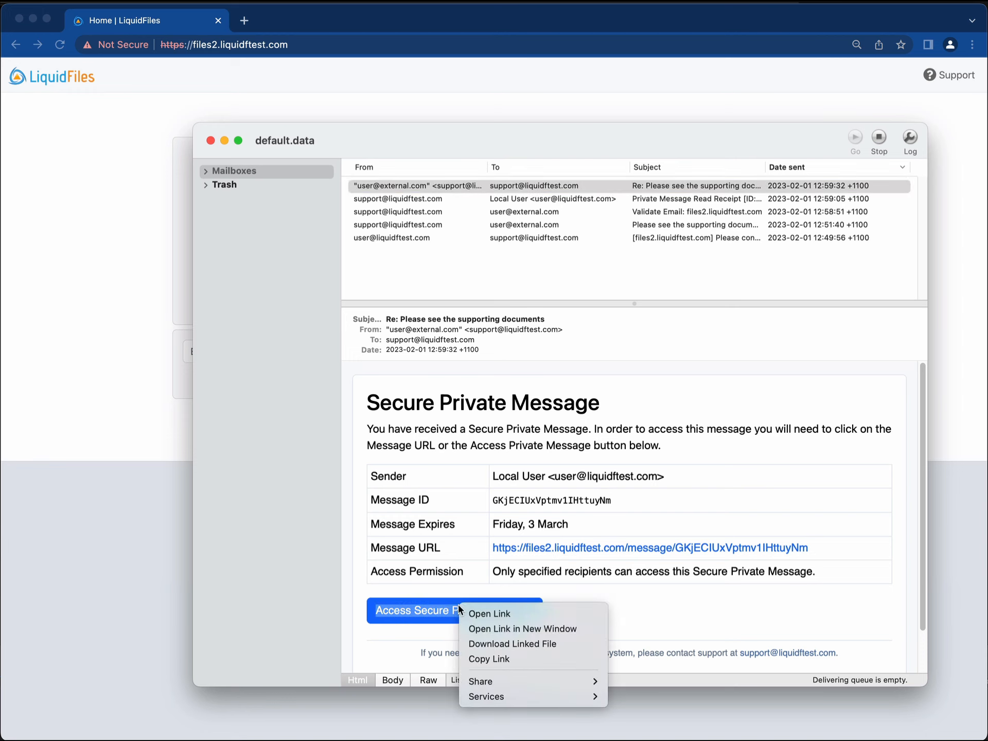
pyautogui.click(492, 660)
pyautogui.click(82, 433)
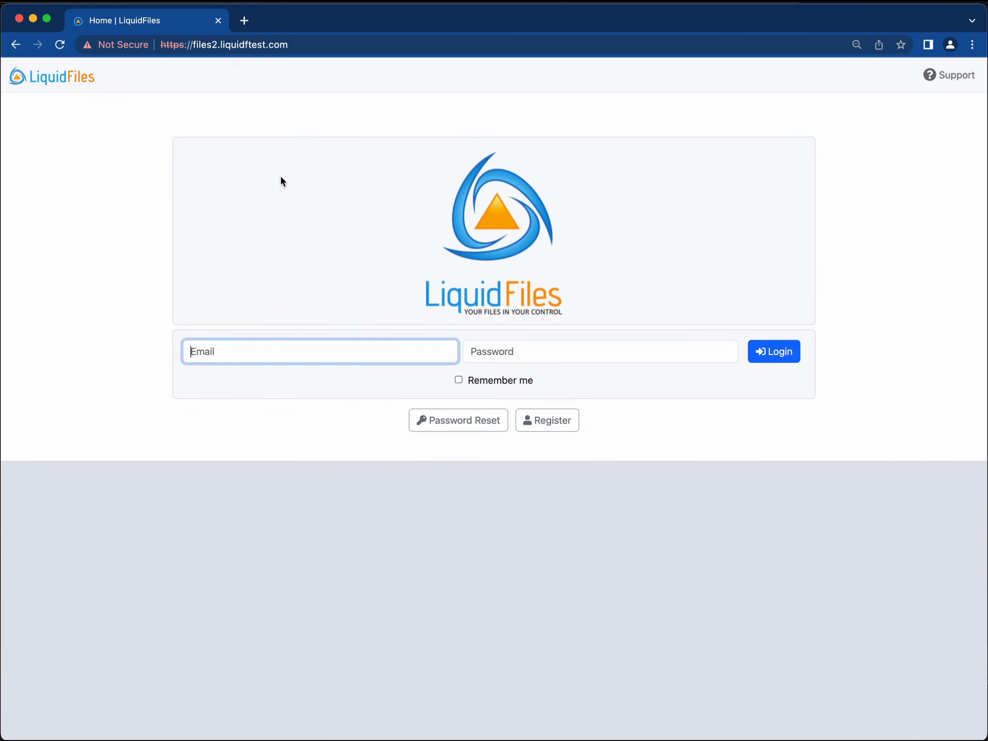
pyautogui.rightClick(332, 44)
pyautogui.click(392, 166)
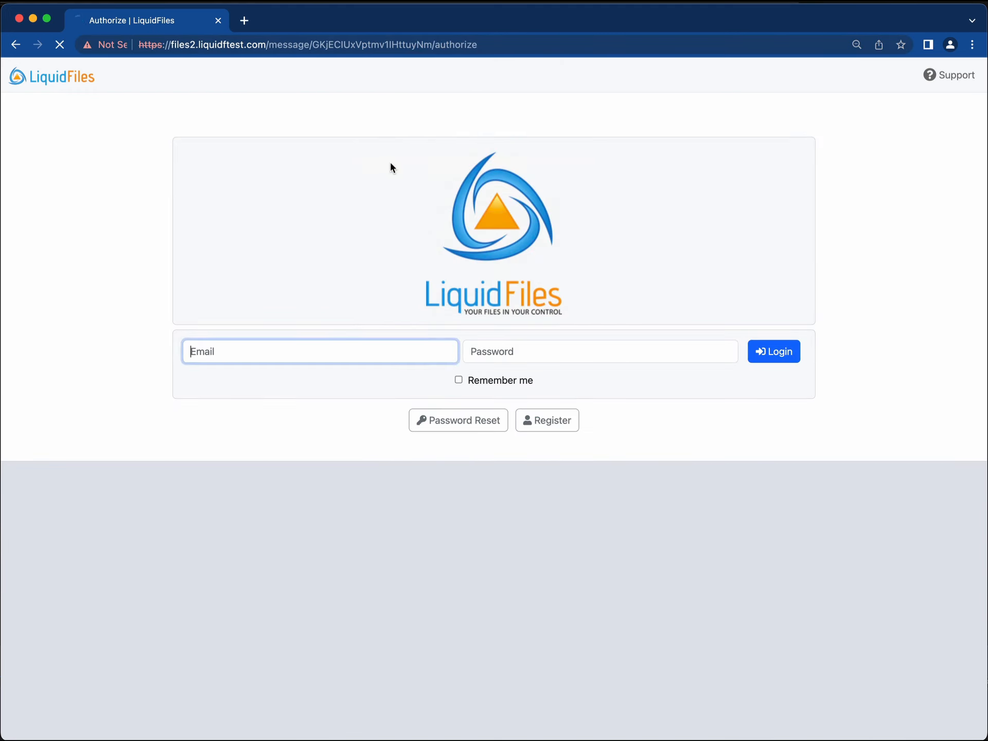
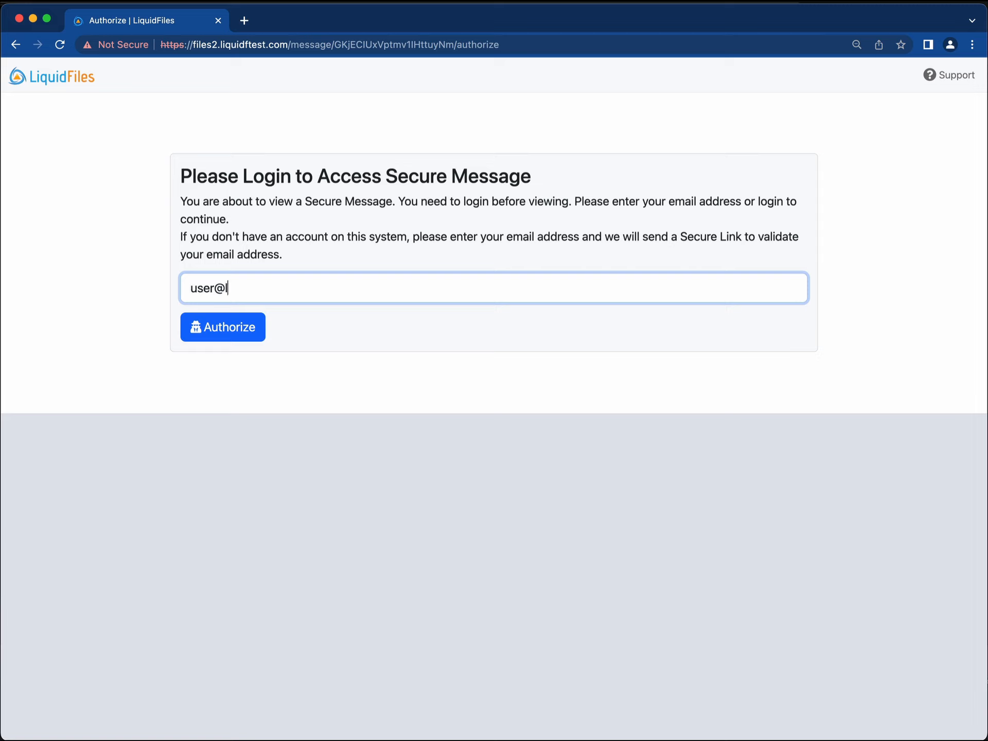
# Authorize with the local user's email and authenticate with their password to read the reply.
pyautogui.click(218, 346)
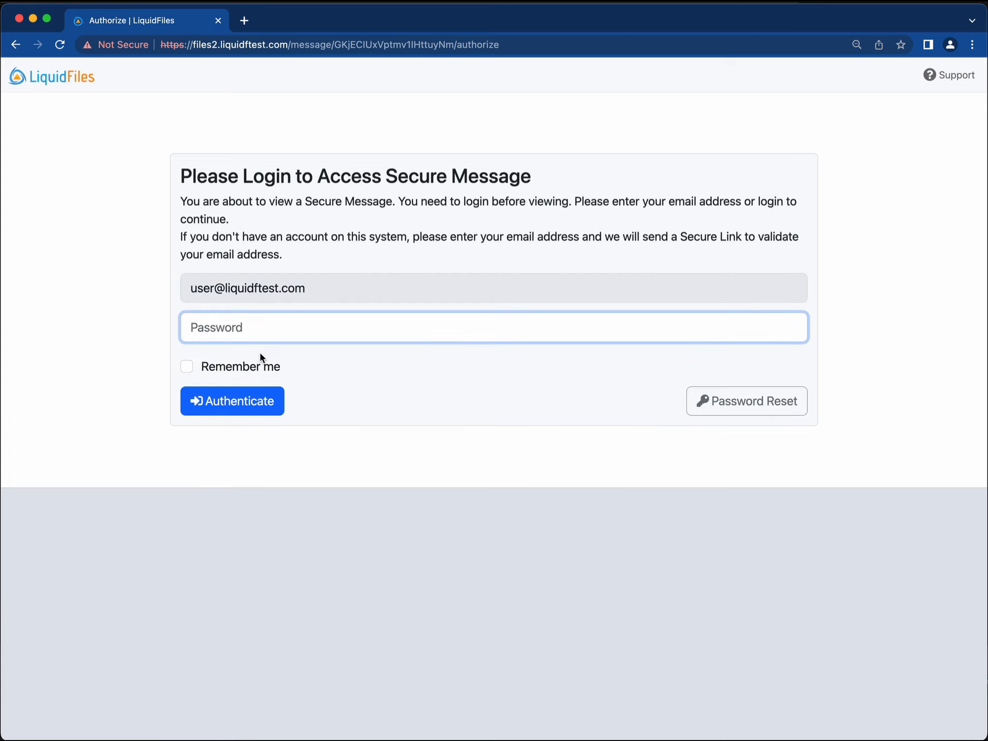
pyautogui.write('********')
pyautogui.click(246, 401)
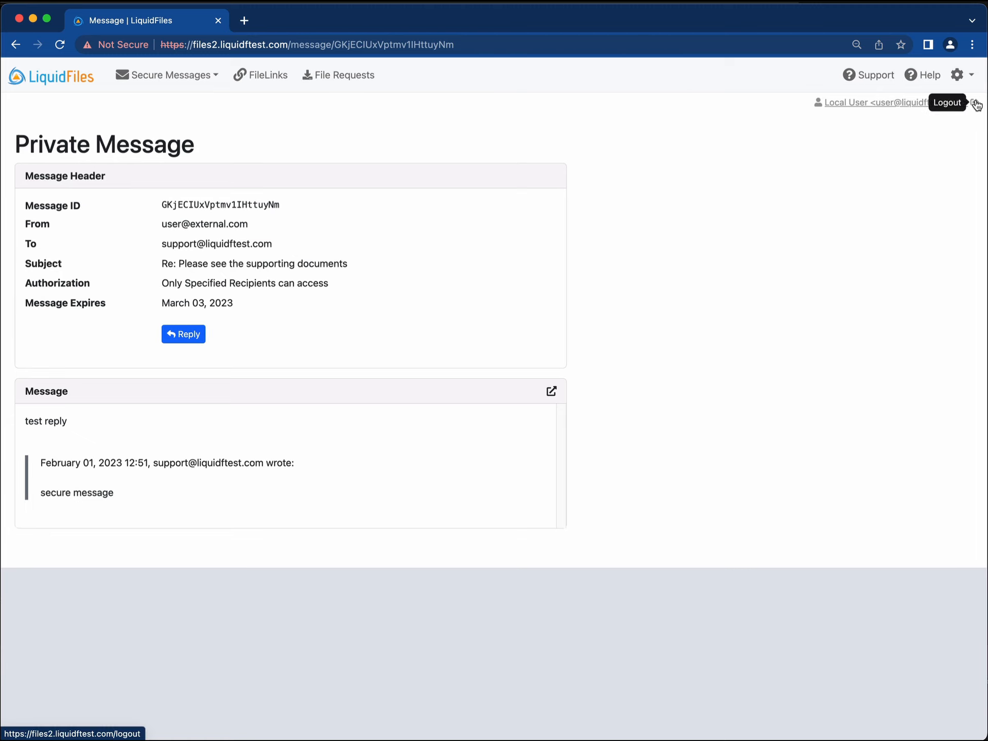
# Log out the local user and attempt signing in with the sysadmin email and password.
pyautogui.click(976, 103)
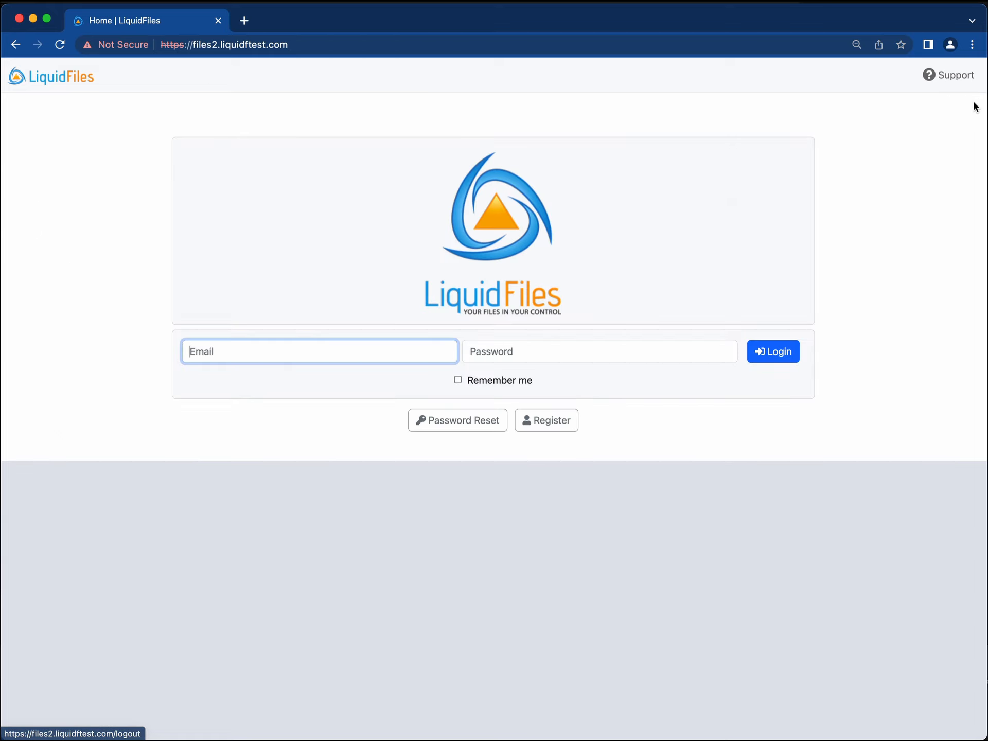
pyautogui.write('sys')
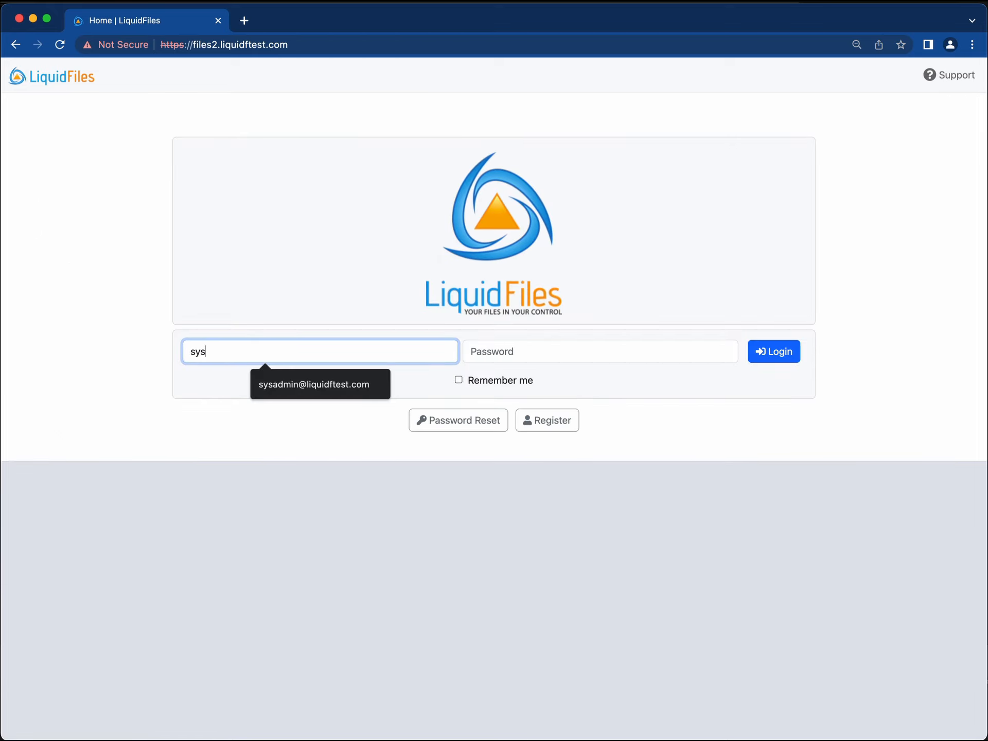
pyautogui.click(320, 385)
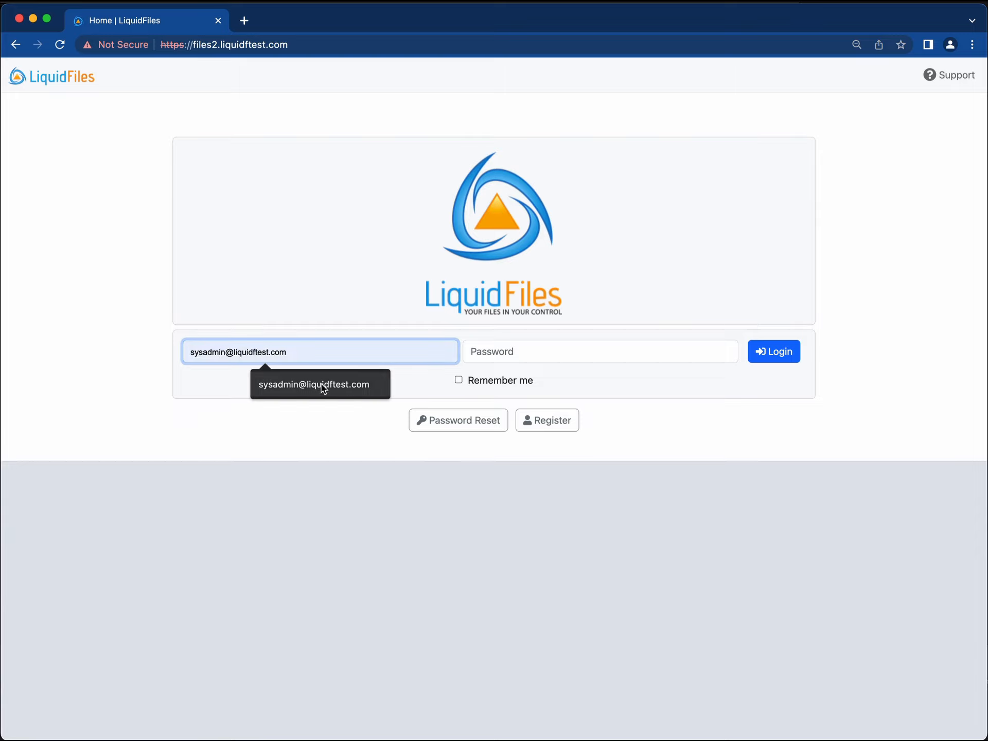
pyautogui.click(547, 350)
pyautogui.write('*********')
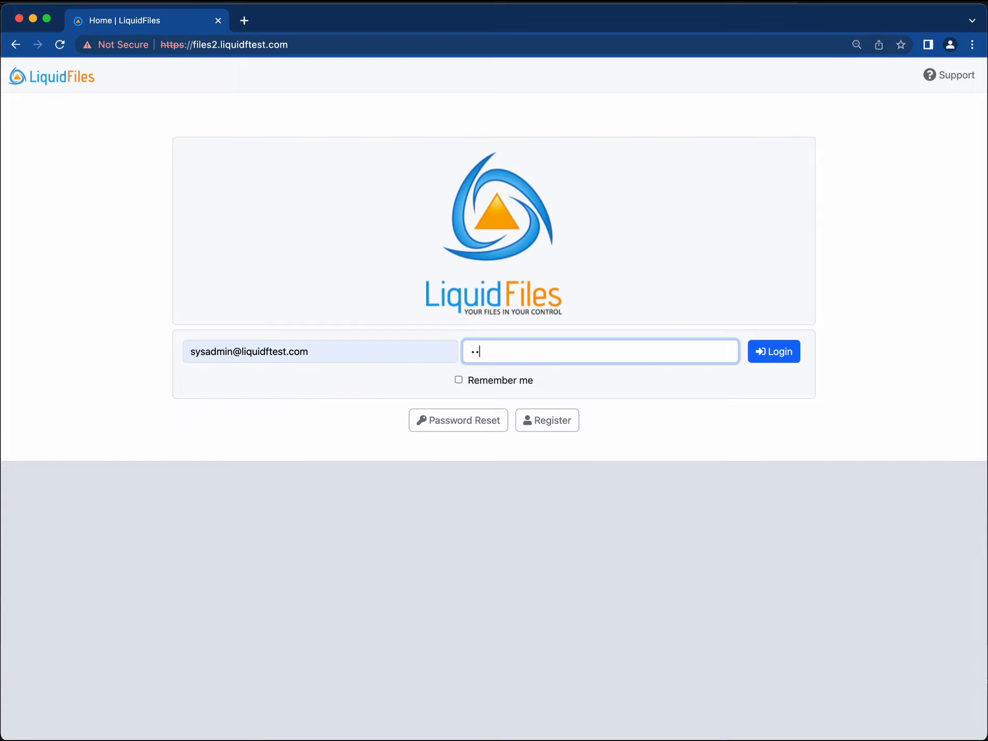
pyautogui.press('Return')
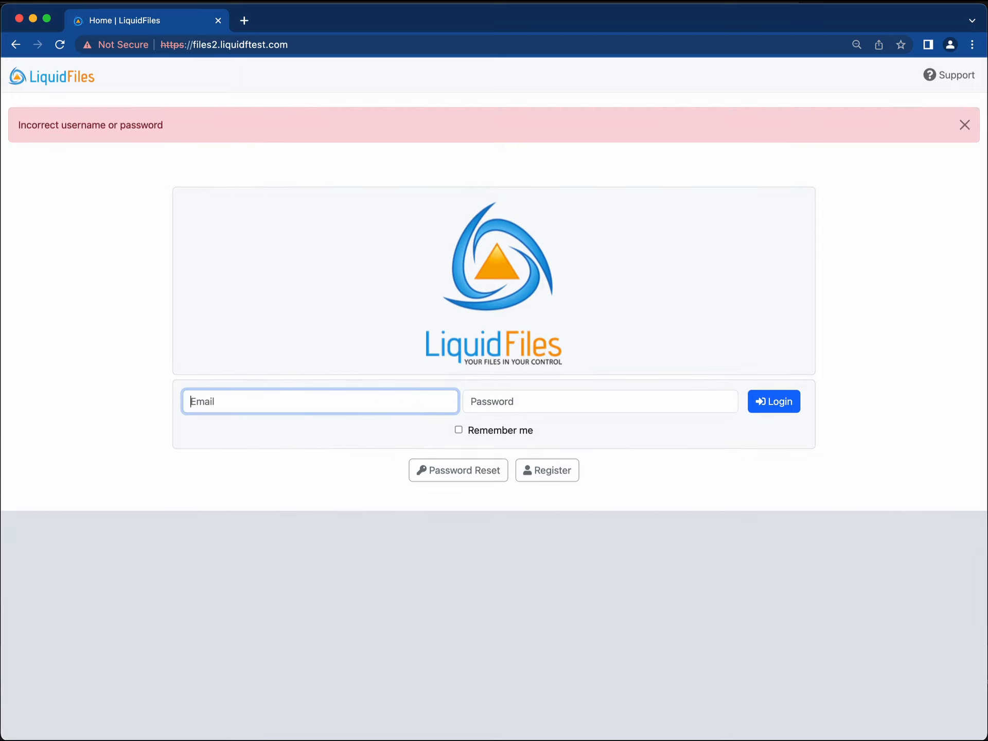
# Retry the sysadmin login after the 'Incorrect username or password' error.
pyautogui.write('sy')
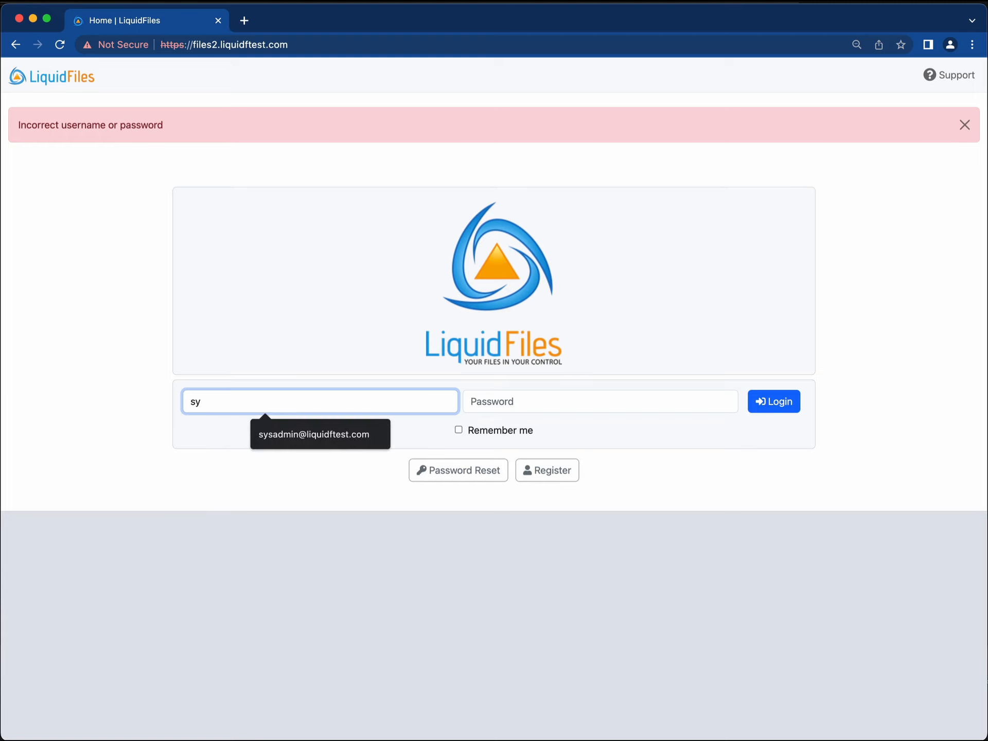
pyautogui.press('Down')
pyautogui.press('Tab')
pyautogui.write('********')
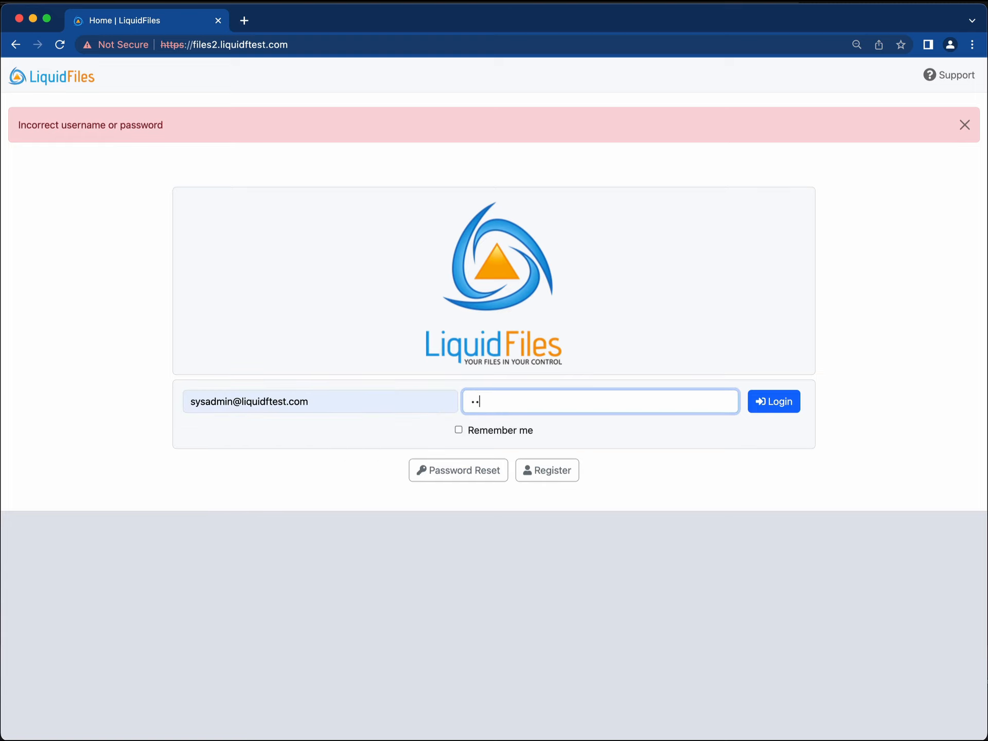
pyautogui.press('Return')
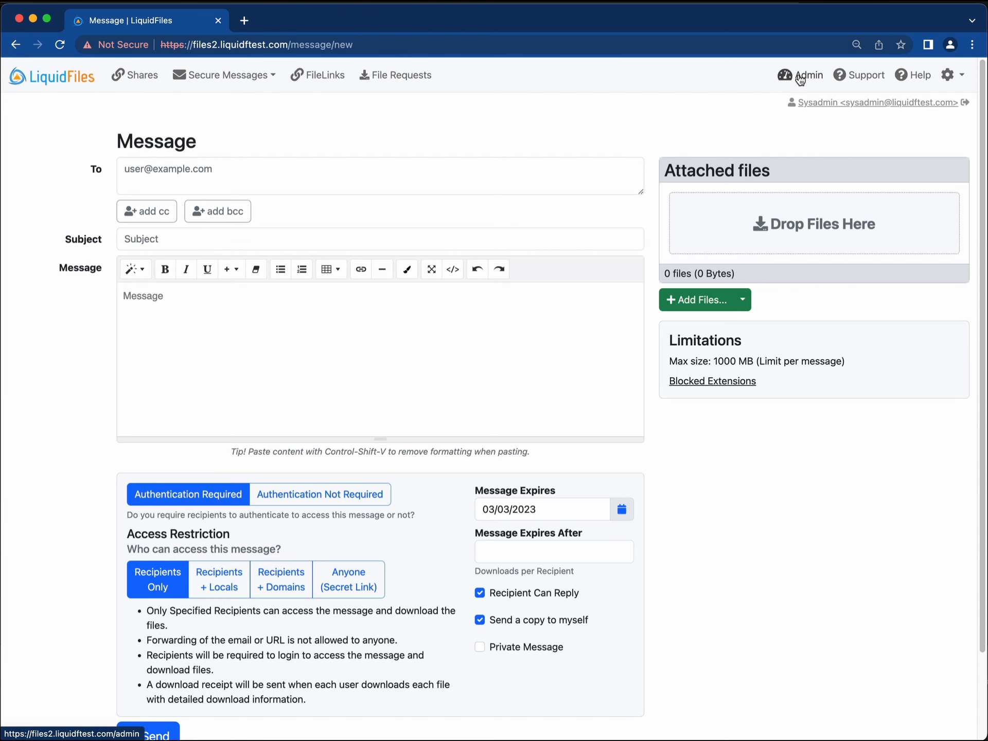
# Open the Local User account for editing under Admin > Users.
pyautogui.click(804, 76)
pyautogui.click(110, 111)
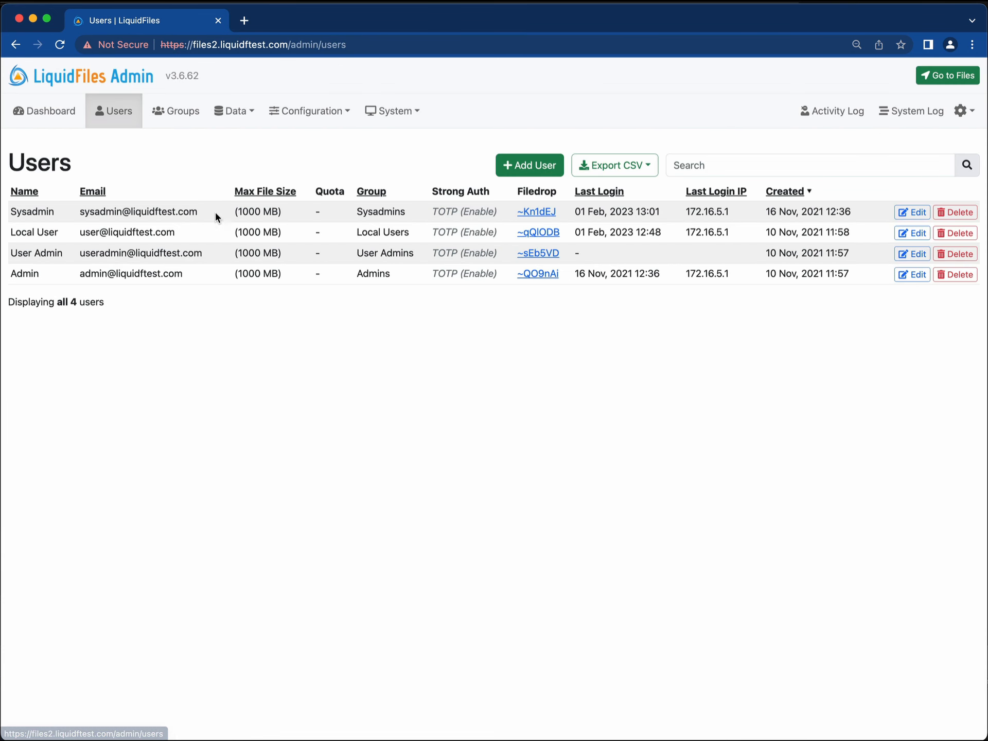
pyautogui.click(910, 233)
# Review the support address listed in the Recipient Aliases and Sender Aliases fields.
pyautogui.scroll(-5, 406, 396)
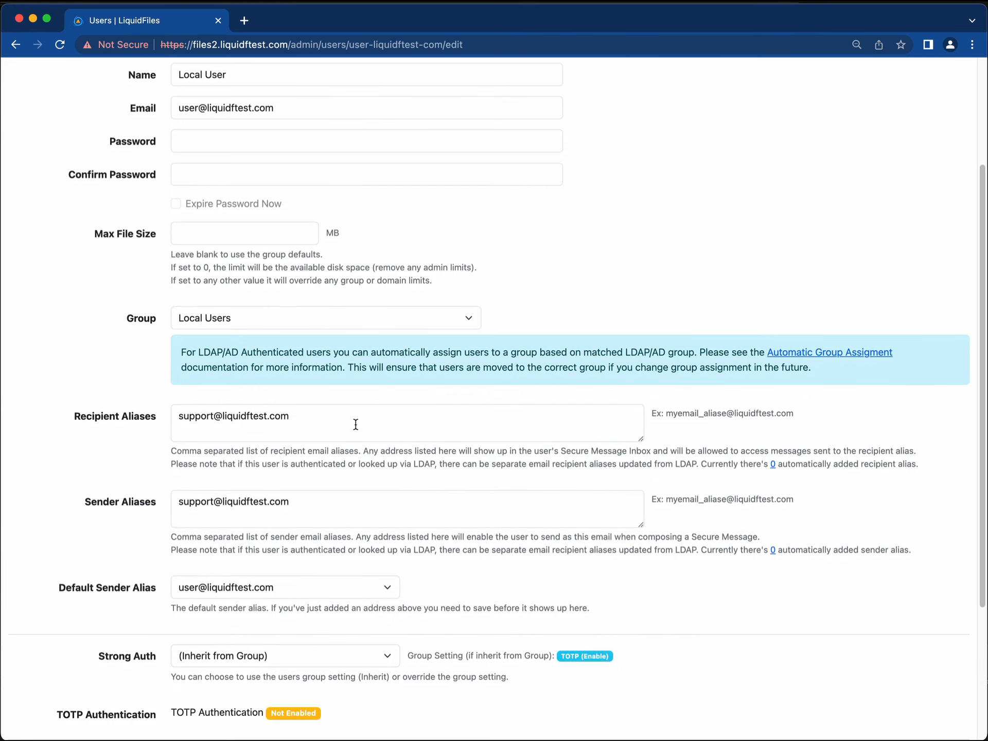
pyautogui.click(352, 424)
pyautogui.click(323, 505)
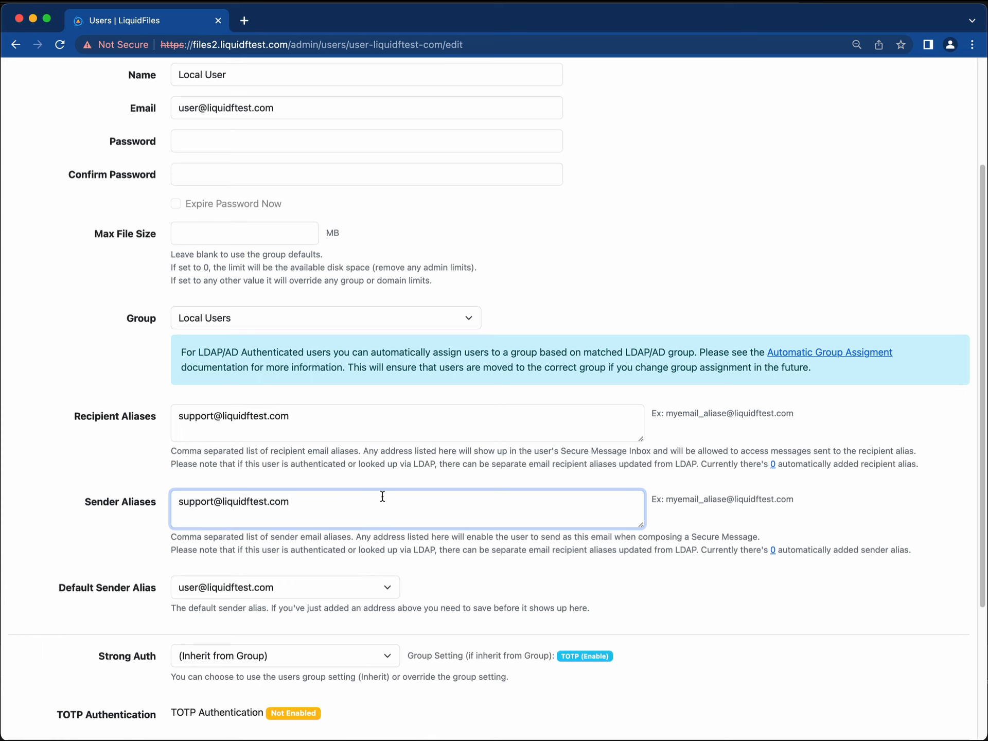
pyautogui.scroll(-1, 384, 496)
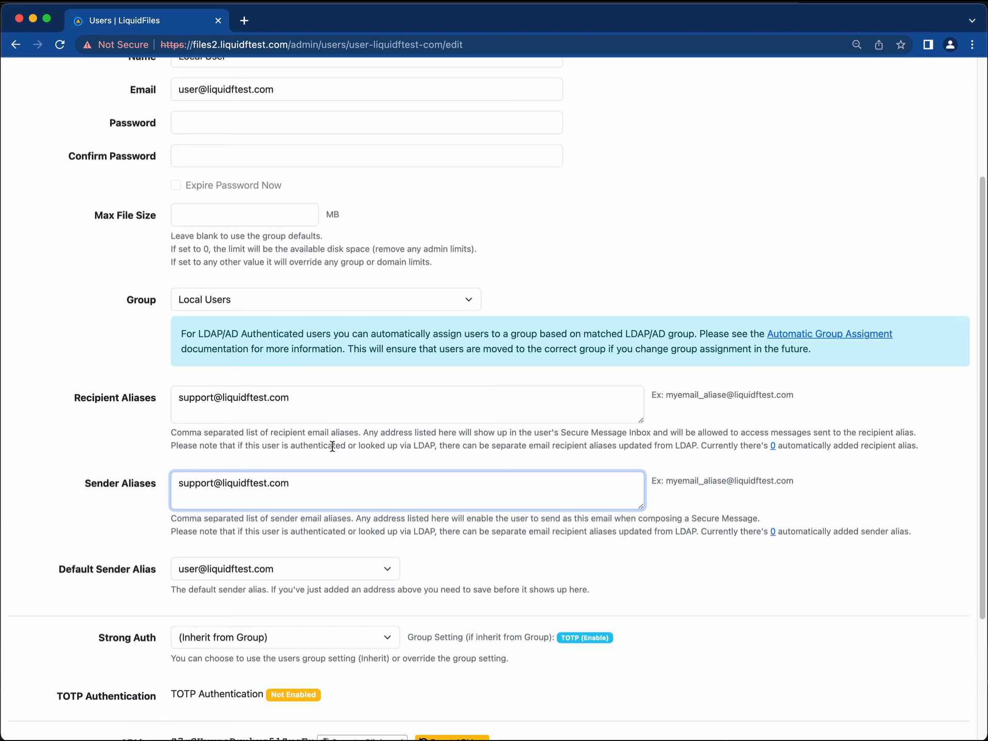
pyautogui.scroll(-3, 332, 450)
pyautogui.scroll(10, 332, 449)
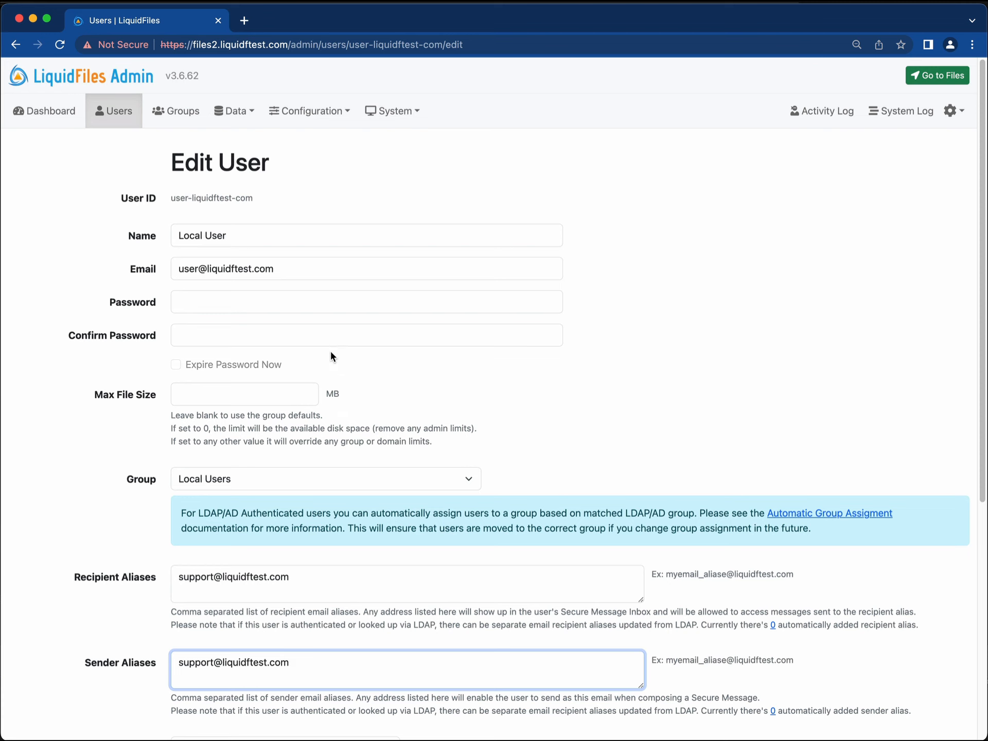
pyautogui.click(312, 111)
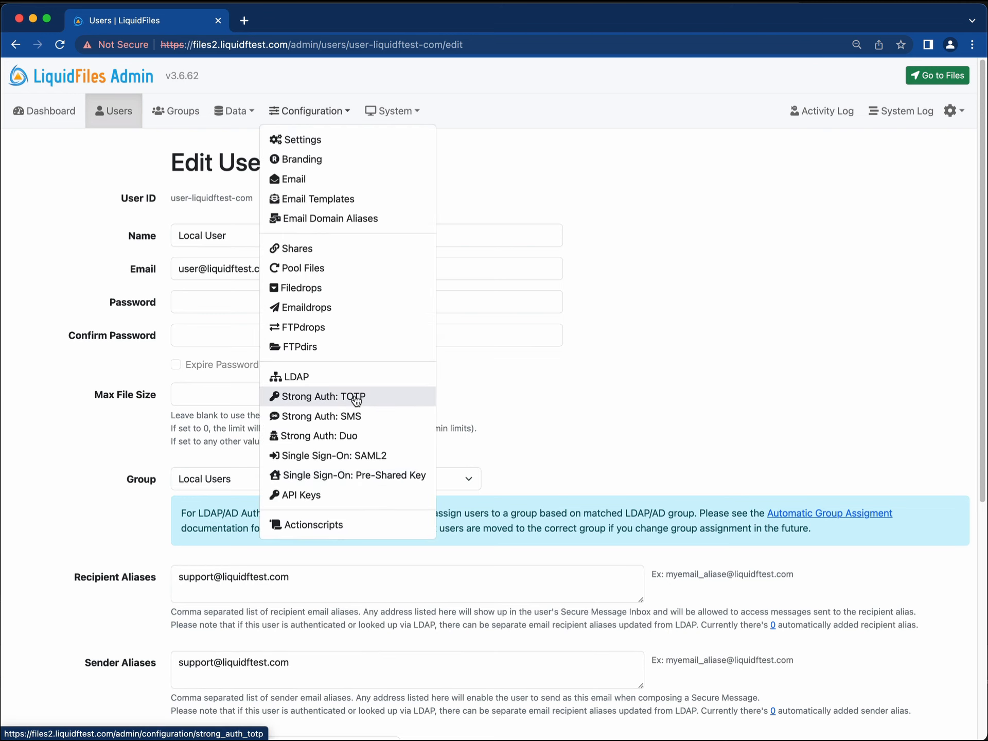
# Go to Configuration > LDAP and start a new LDAP server form.
pyautogui.click(354, 380)
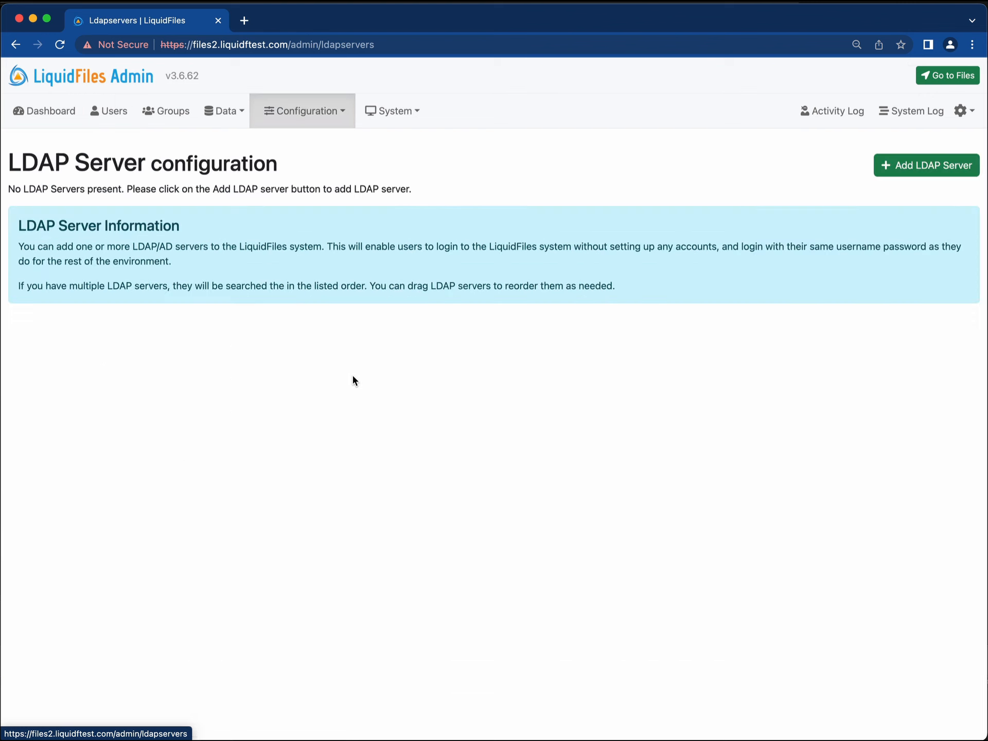
pyautogui.click(929, 165)
pyautogui.scroll(-15, 467, 300)
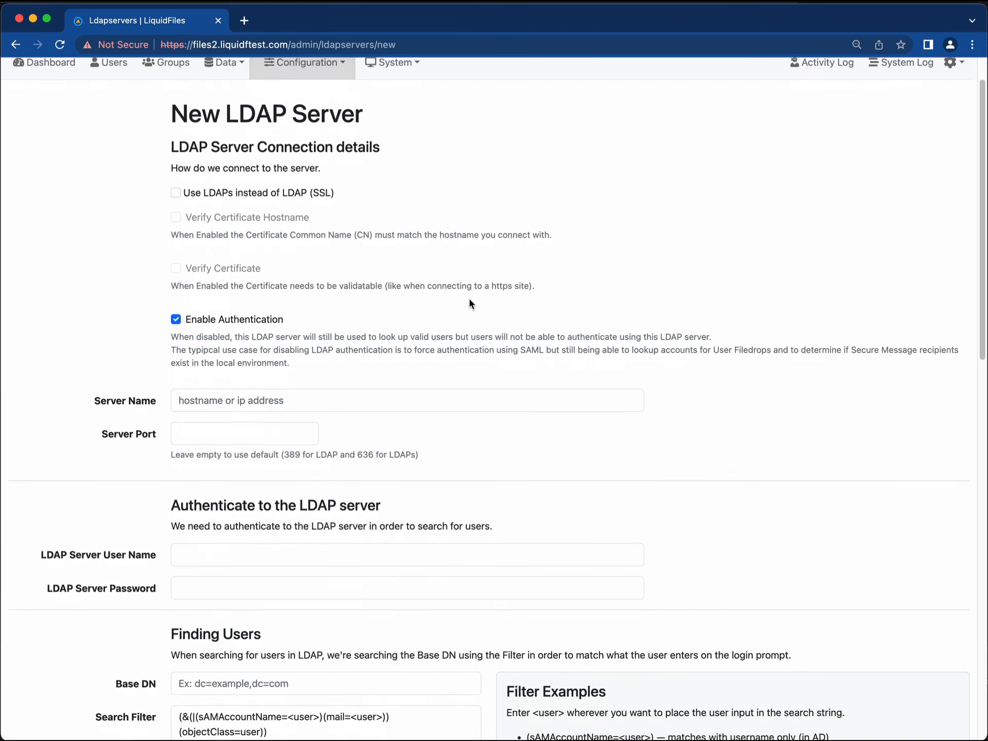
pyautogui.scroll(-2, 468, 301)
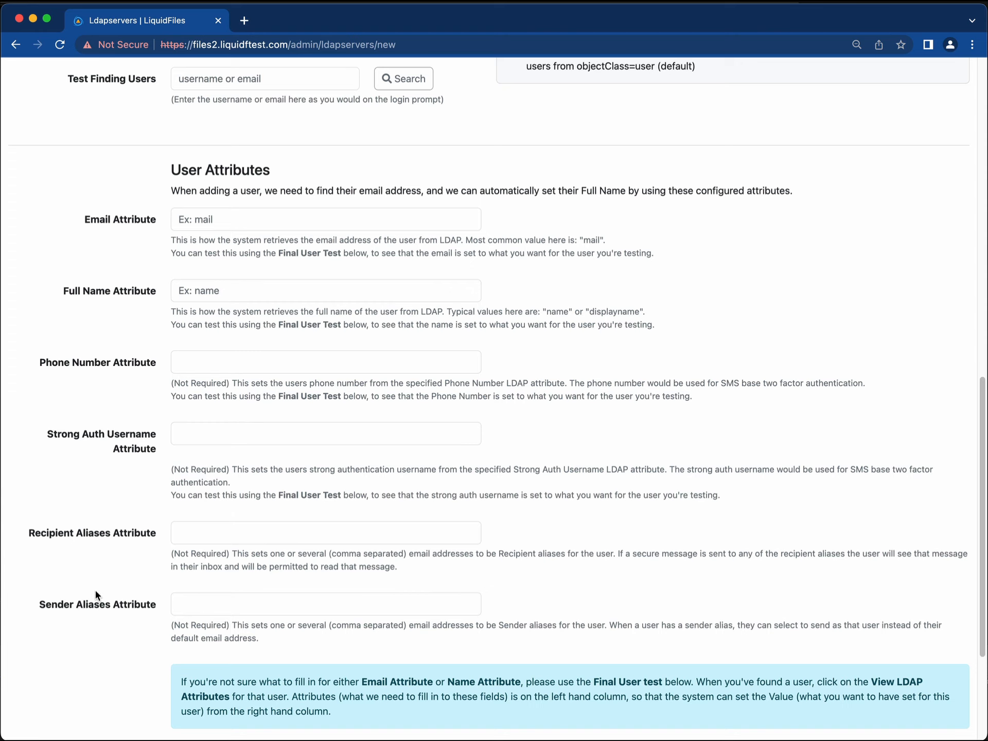
# Inspect the Recipient and Sender Aliases Attribute settings, then return to the form's top.
pyautogui.click(218, 533)
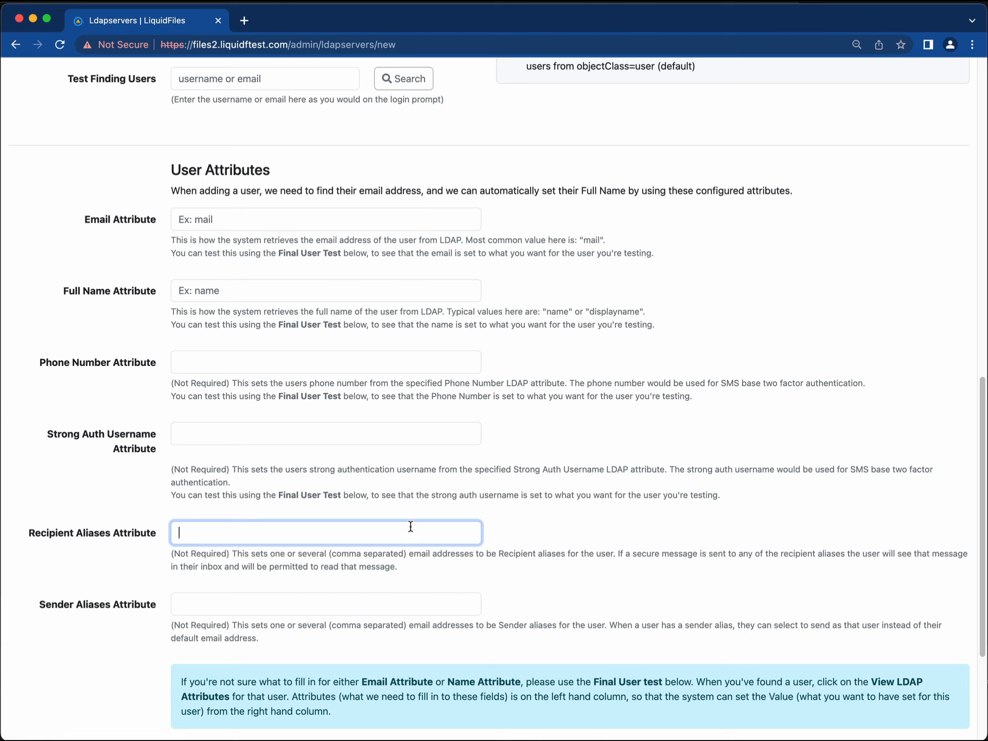
pyautogui.scroll(-1, 410, 526)
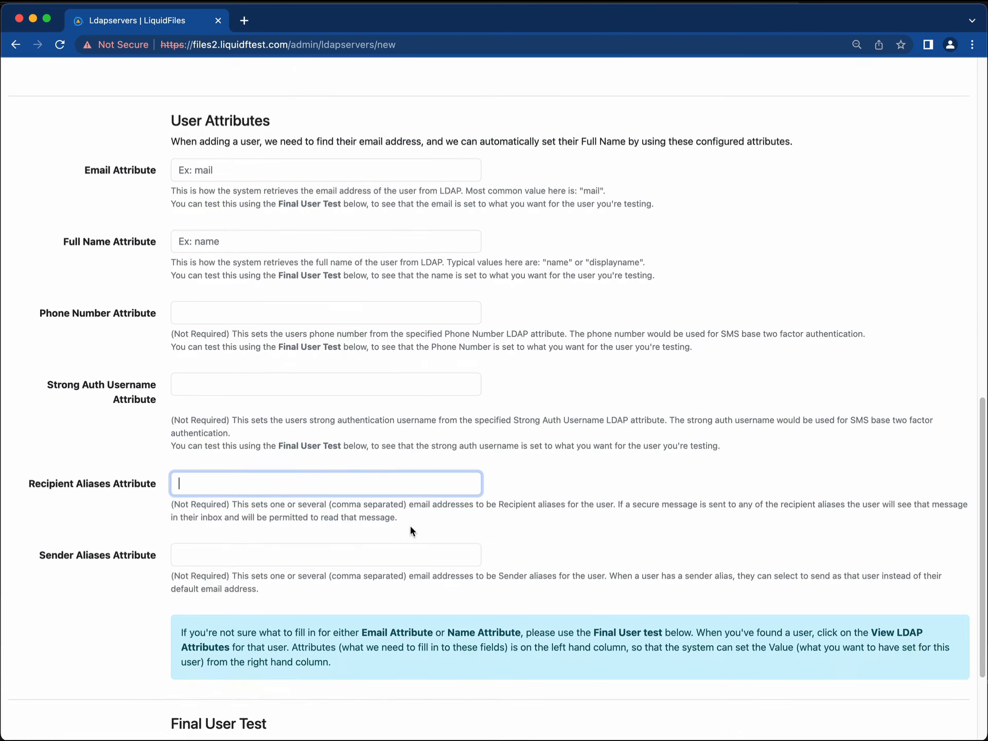
pyautogui.scroll(6, 410, 526)
pyautogui.scroll(2, 410, 528)
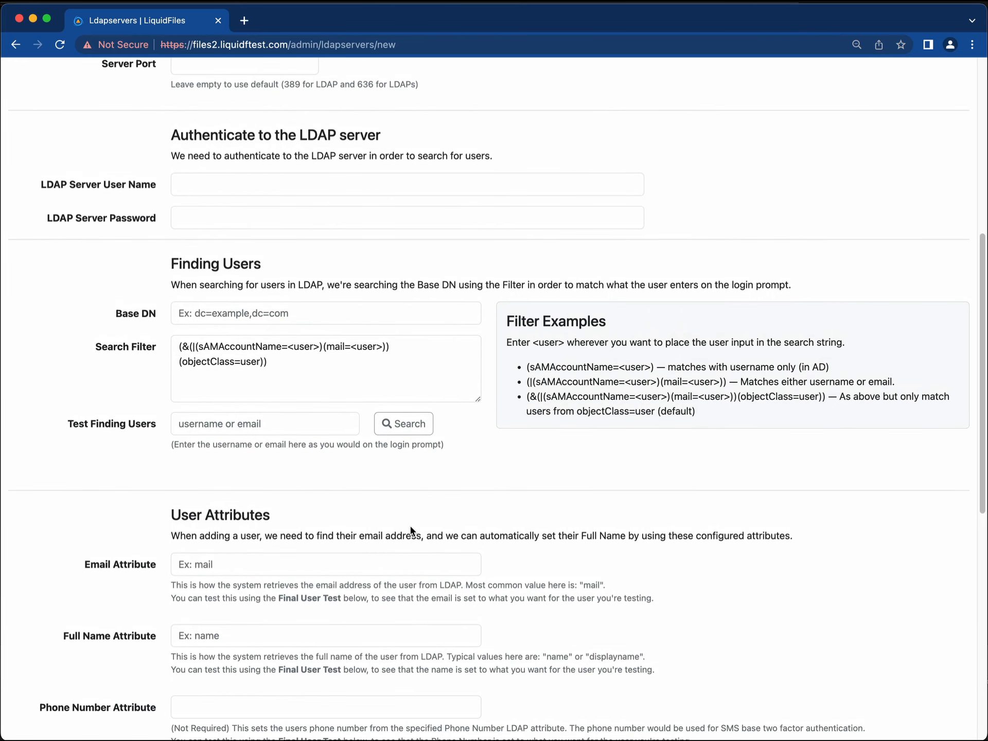
pyautogui.scroll(8, 410, 528)
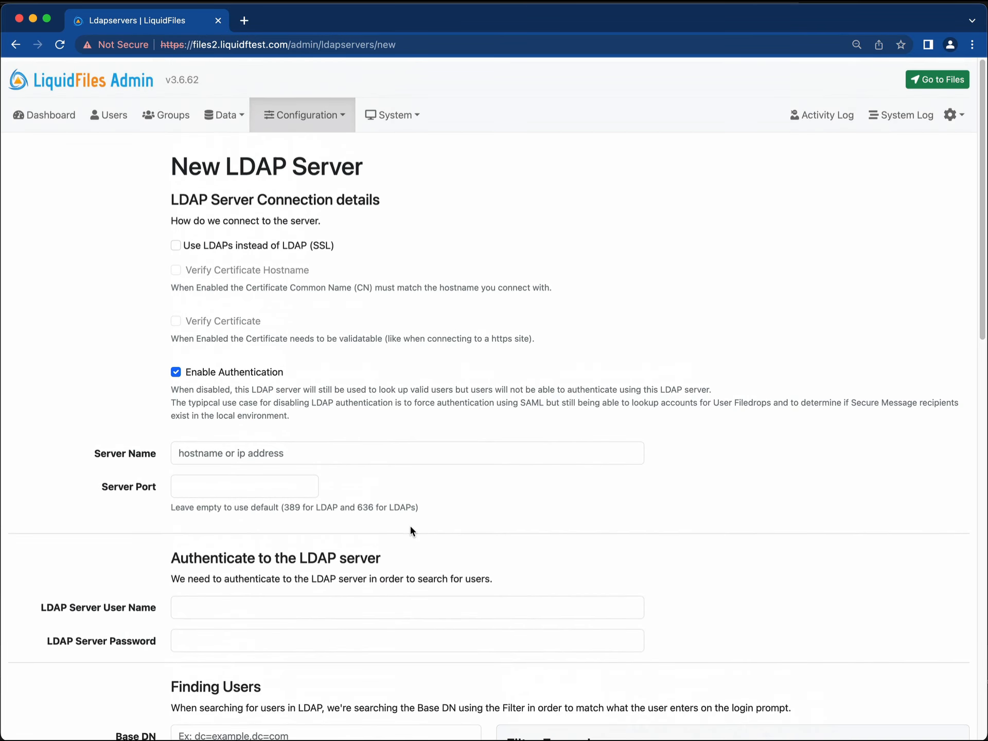
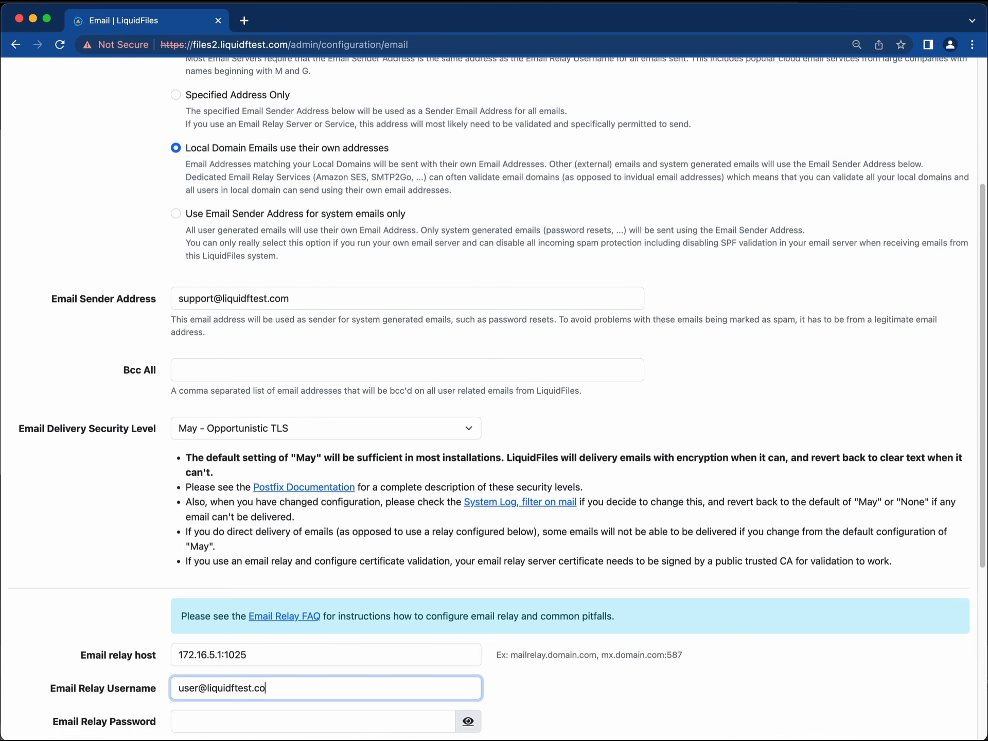
# Complete the Email Relay Username field and enter the email relay password.
pyautogui.click(408, 450)
pyautogui.scroll(5, 407, 449)
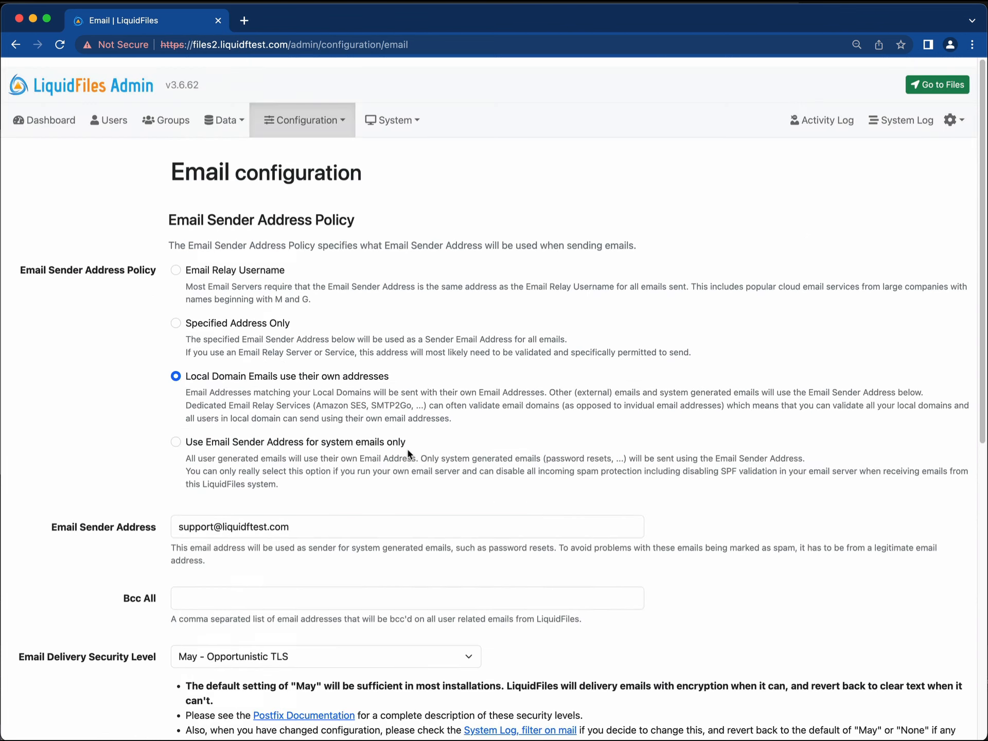
pyautogui.scroll(-6, 403, 450)
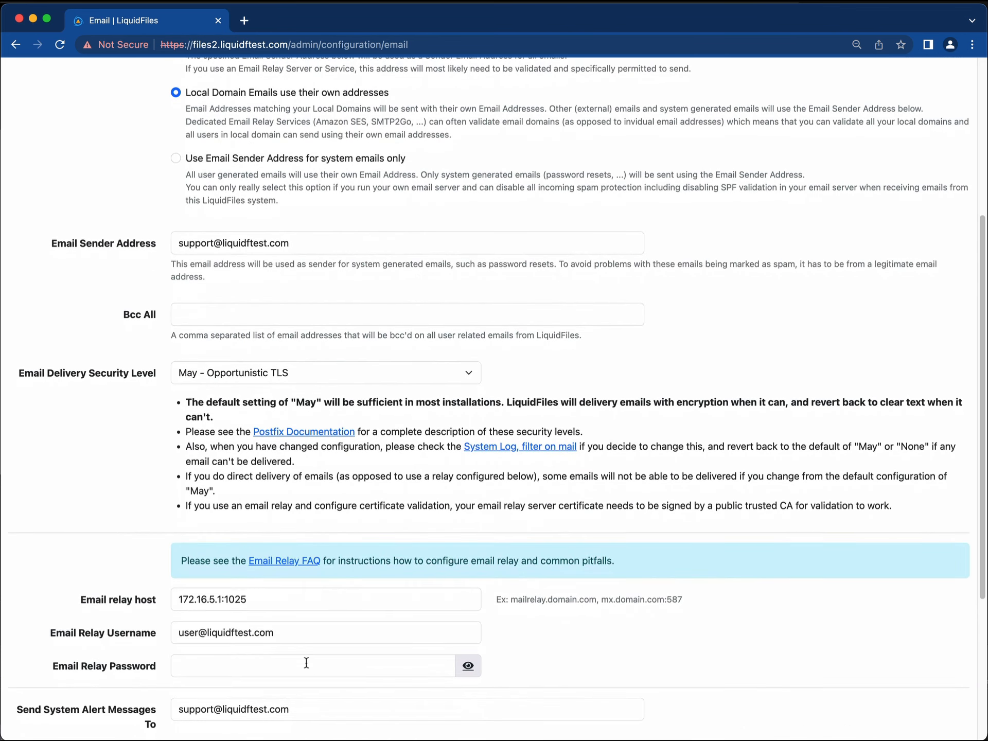
pyautogui.click(304, 663)
pyautogui.write('••••')
pyautogui.scroll(5, 421, 439)
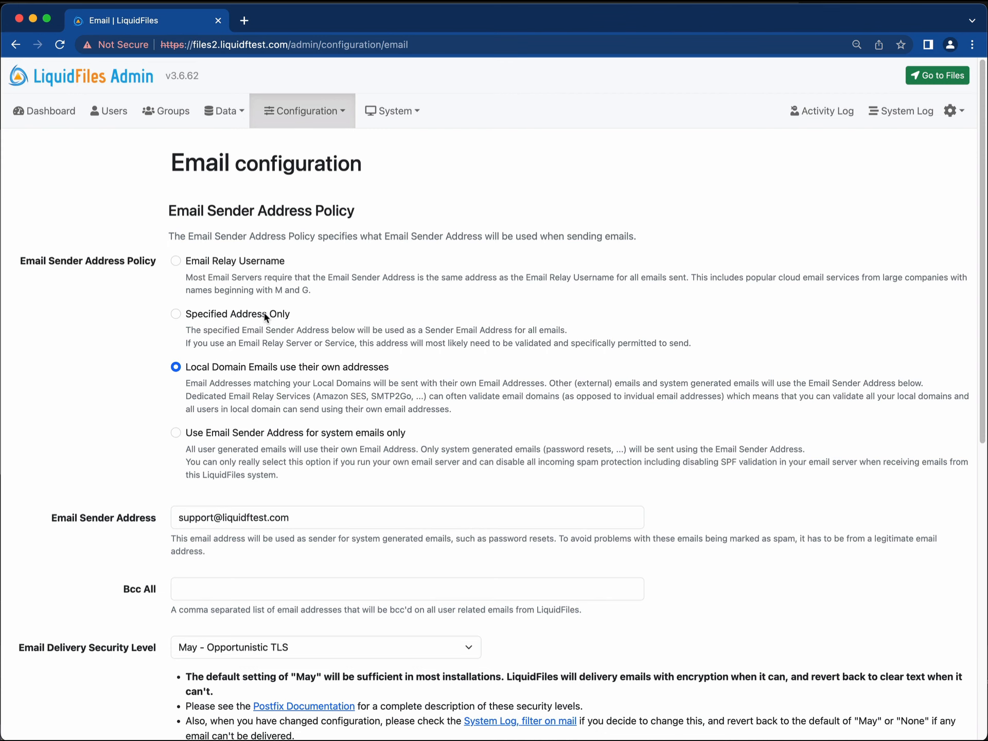
# Select the Email Relay Username option under Email Sender Address Policy.
pyautogui.scroll(-5, 263, 554)
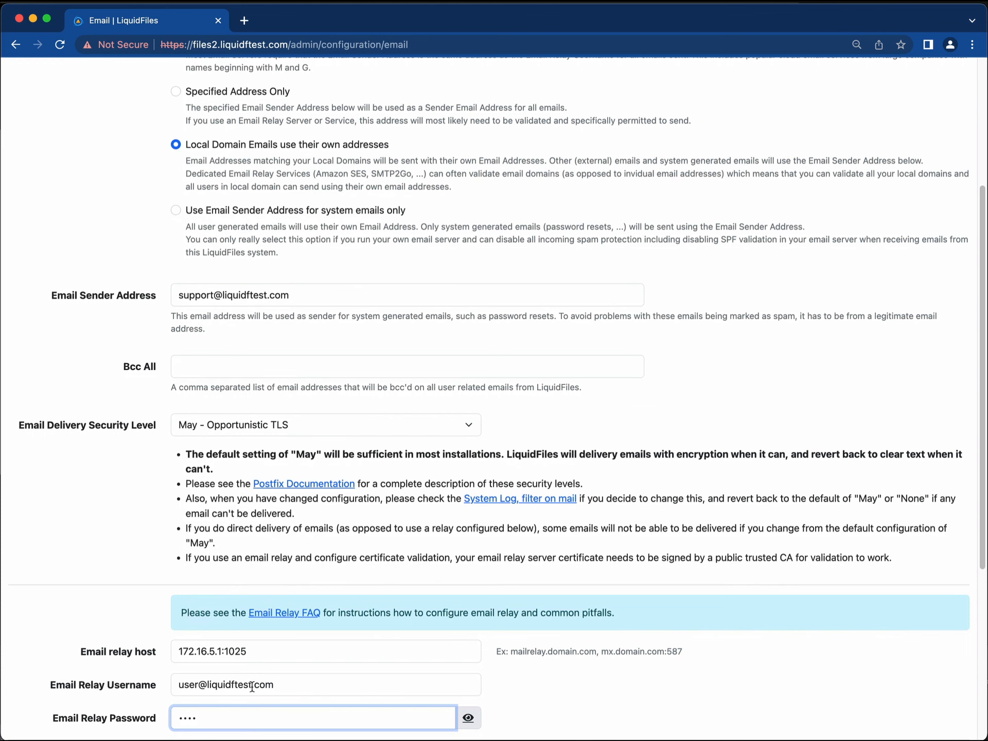
pyautogui.scroll(5, 233, 320)
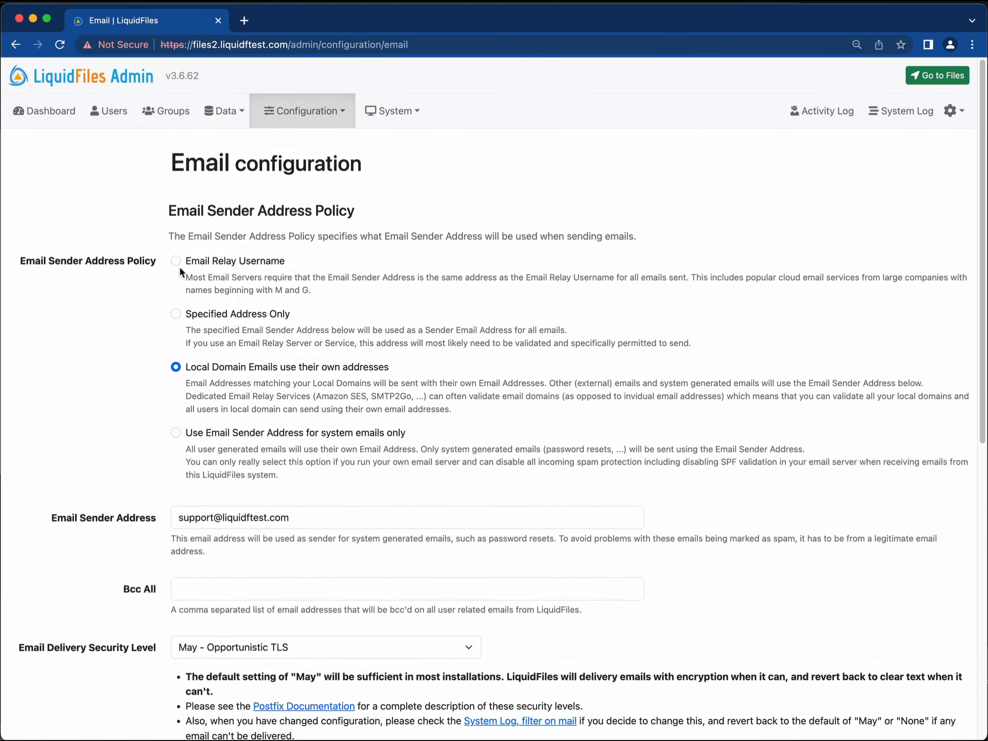
pyautogui.click(175, 261)
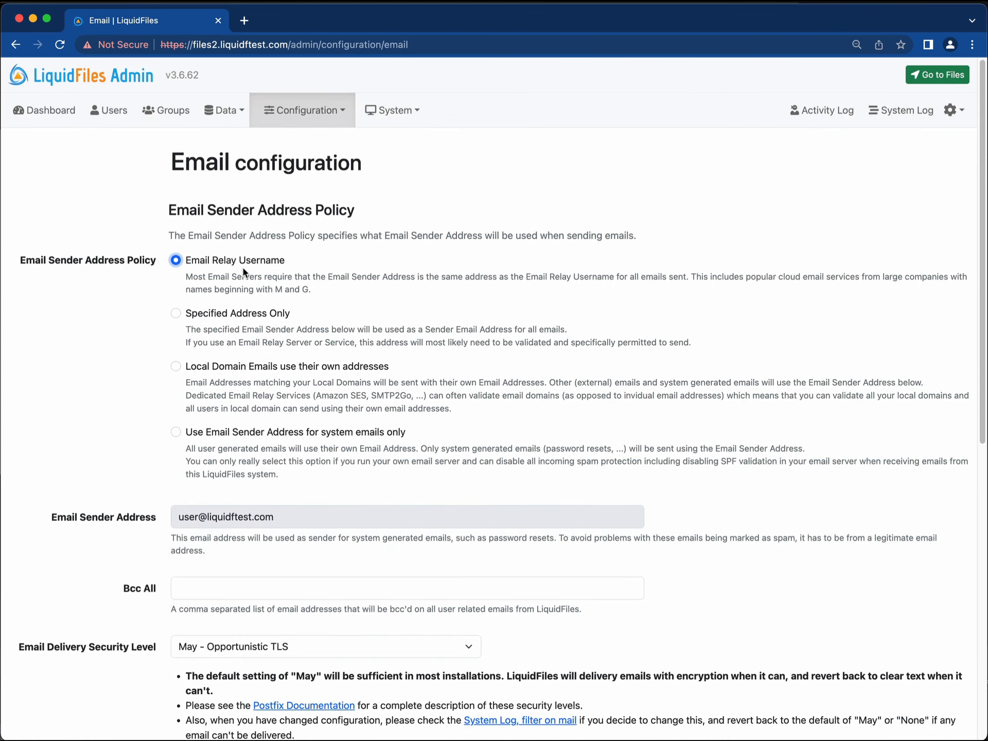
pyautogui.scroll(-5, 243, 271)
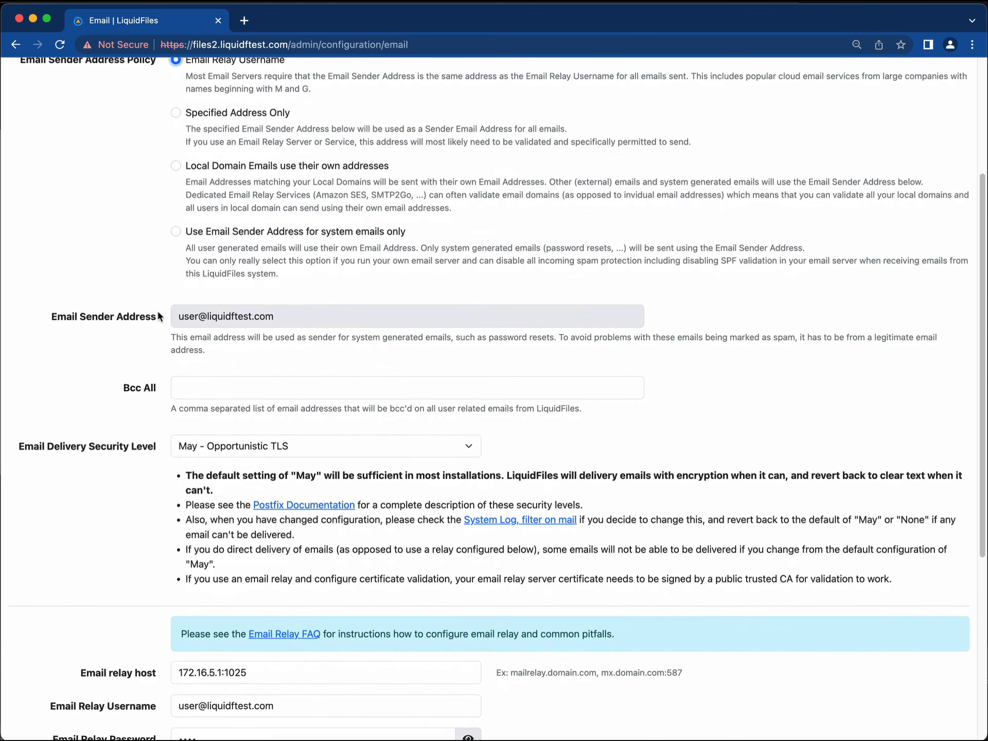
pyautogui.scroll(-2, 216, 324)
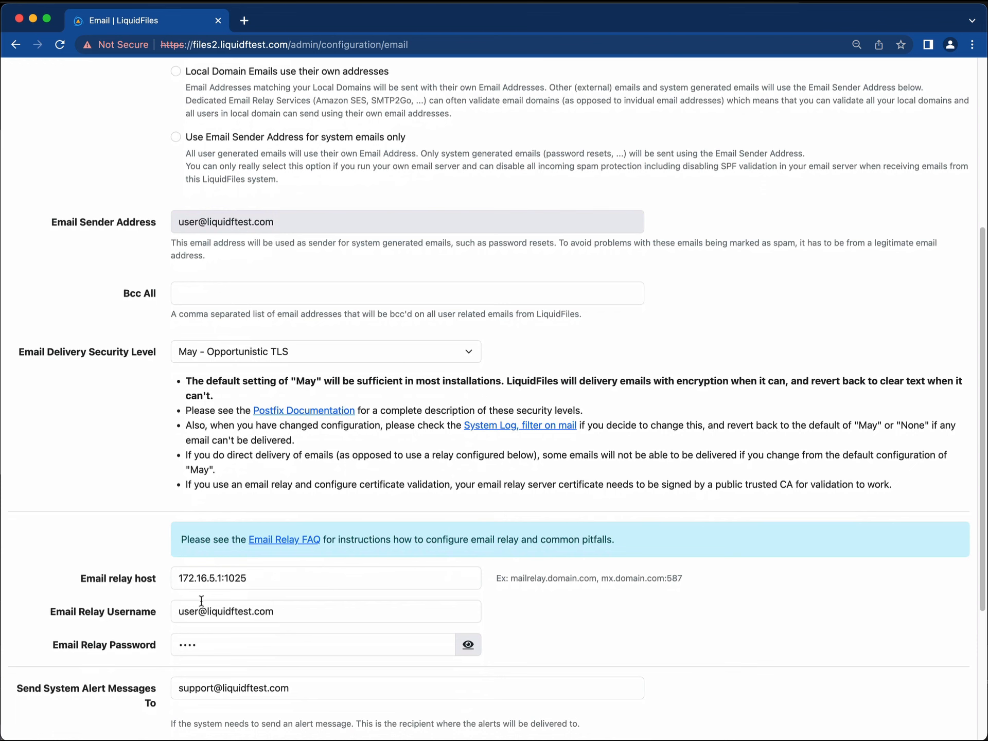
pyautogui.scroll(7, 280, 611)
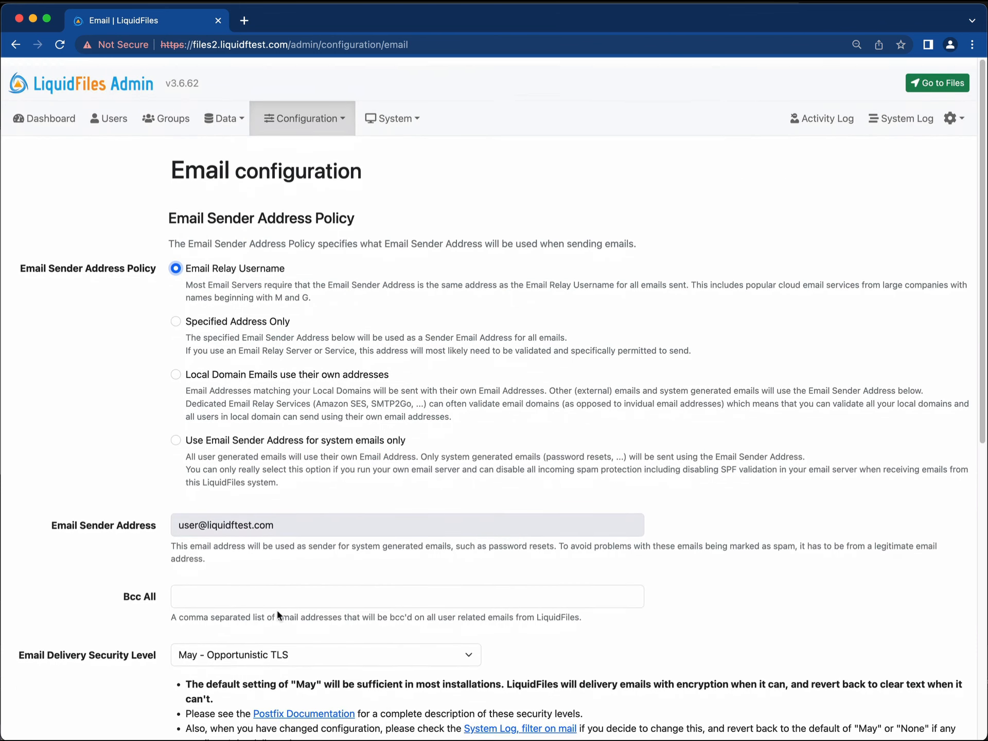
pyautogui.click(176, 261)
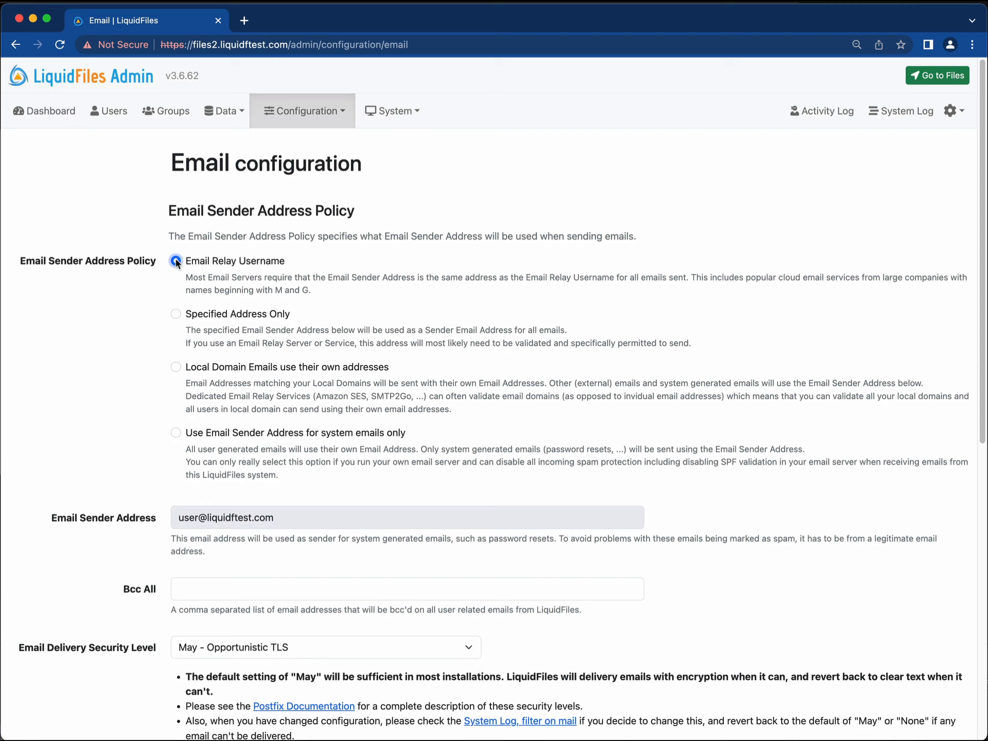
# Choose the 'Local Domain Emails use their own addresses' sender policy.
pyautogui.click(175, 368)
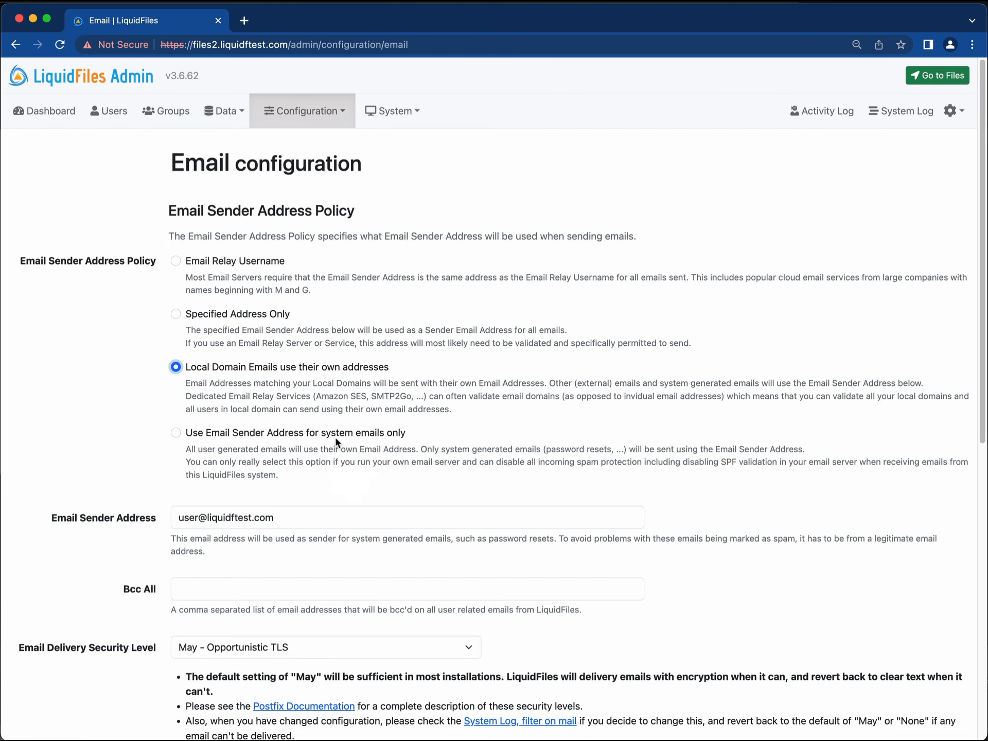
pyautogui.scroll(-1, 337, 440)
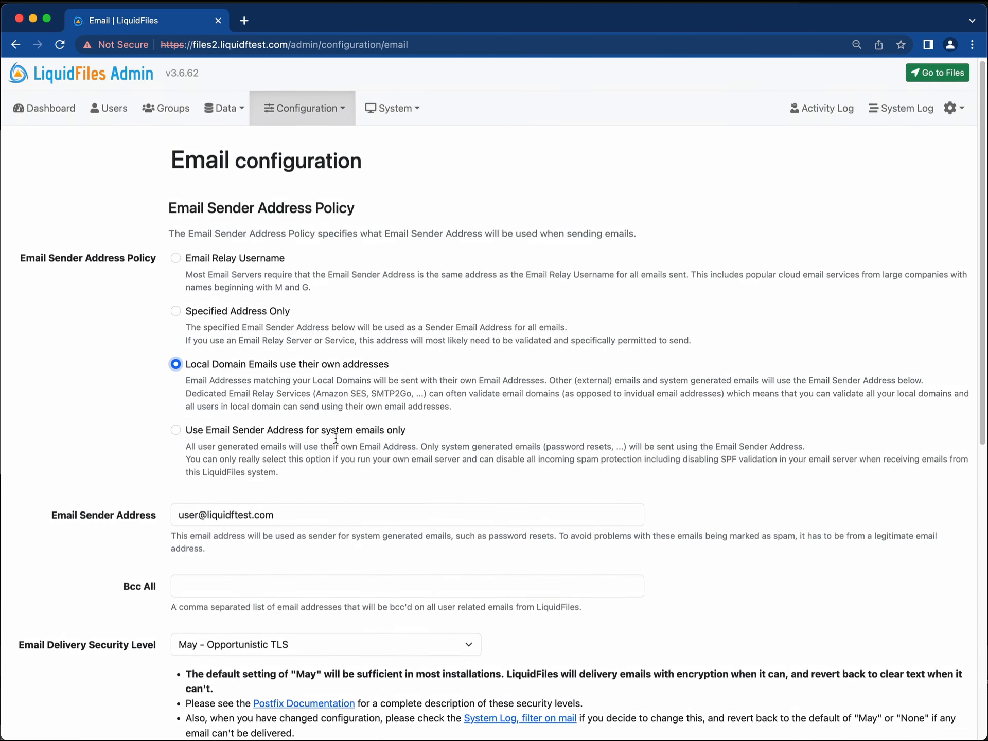
pyautogui.scroll(1, 336, 438)
pyautogui.scroll(-2, 284, 447)
pyautogui.moveTo(292, 449); pyautogui.dragTo(176, 449)
pyautogui.click(266, 448)
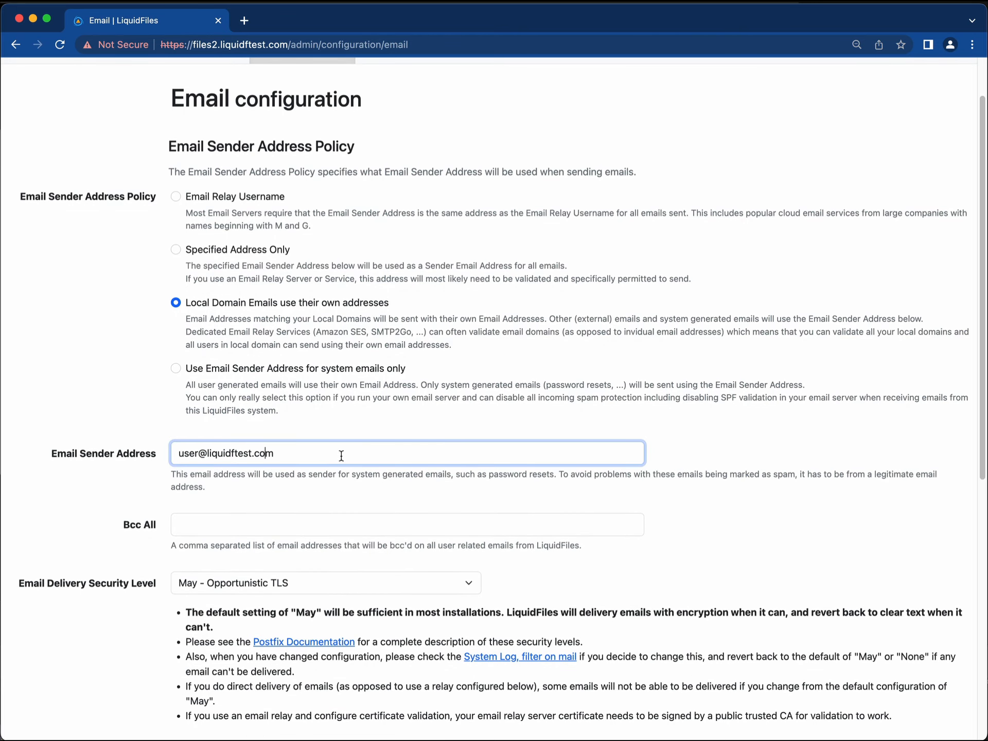
pyautogui.scroll(2, 341, 456)
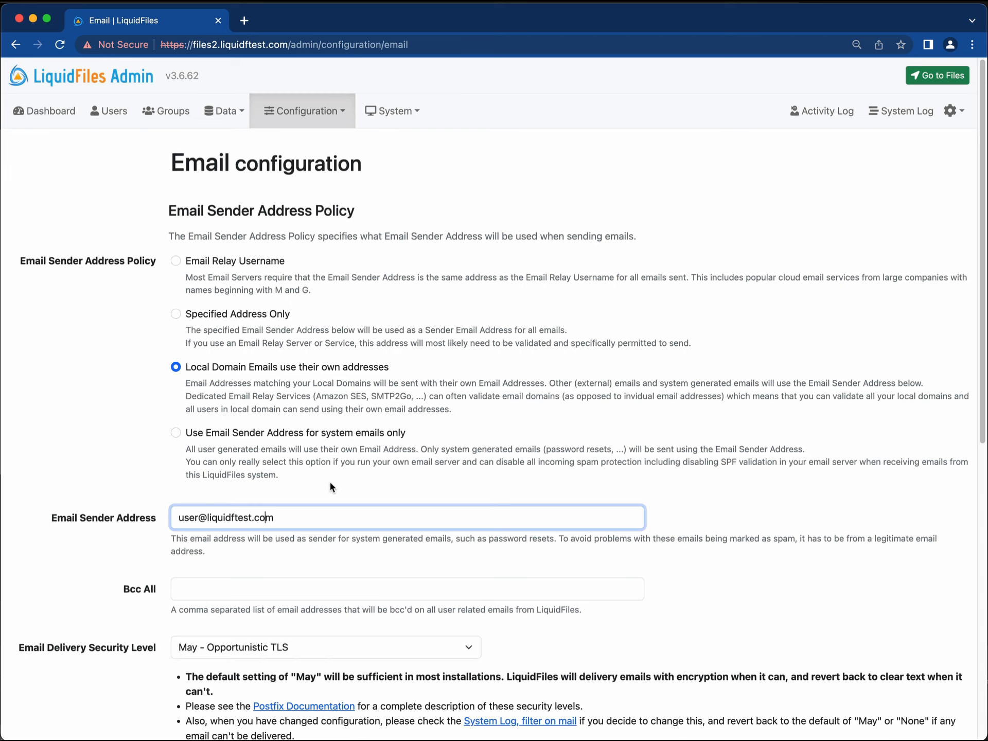